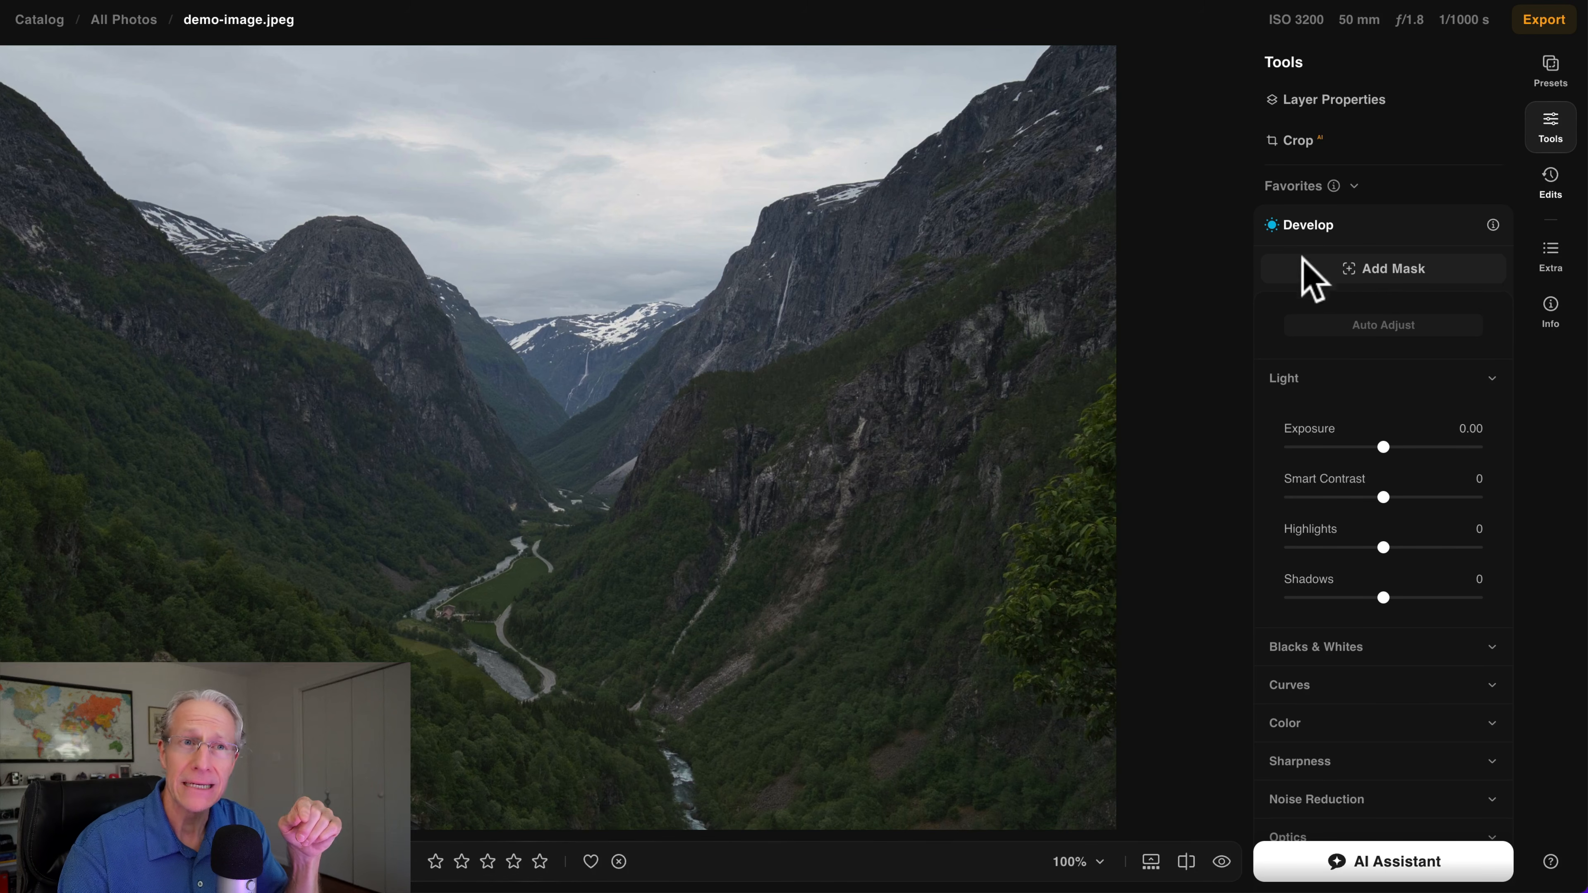
Add a brush mask to the Develop edit and paint the two snowy mountain areas with a brush size of 34.
click(1358, 265)
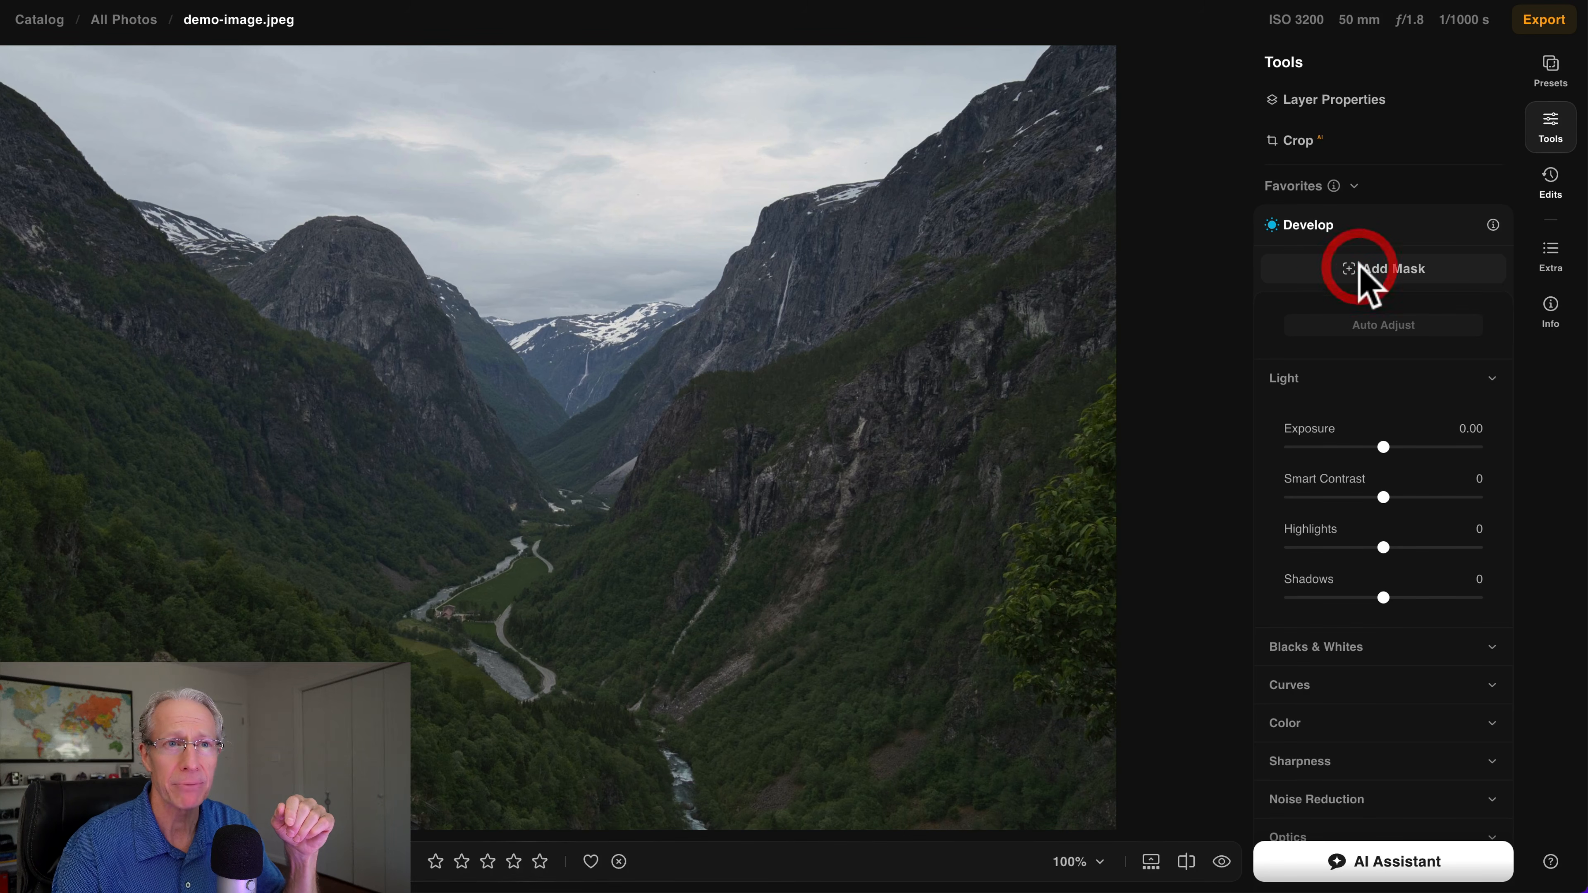
click(1354, 270)
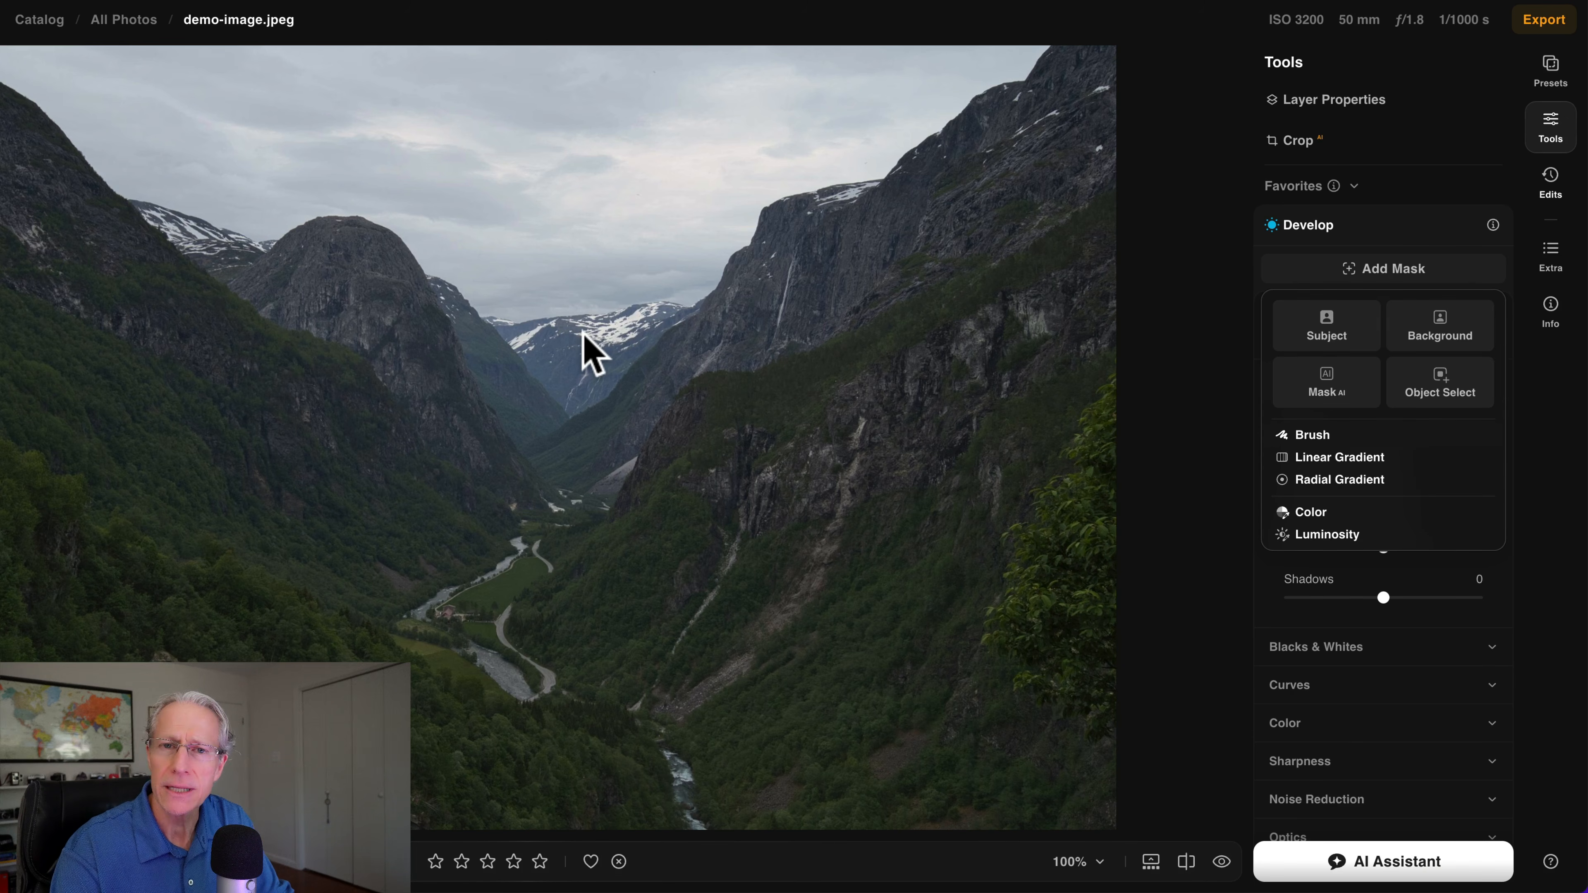
click(1308, 435)
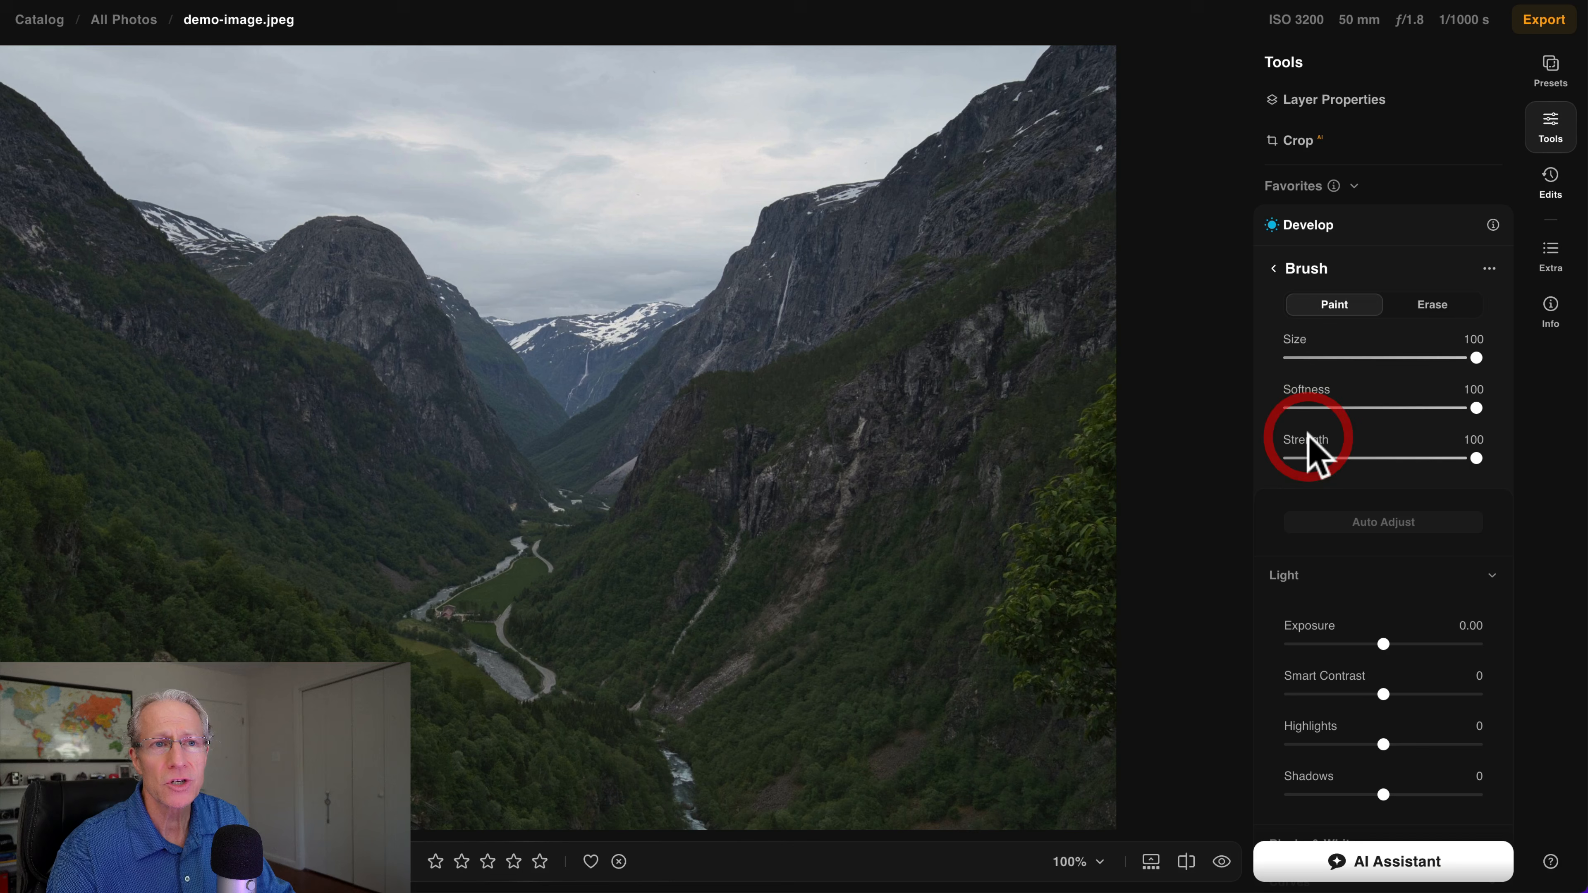
click(1353, 358)
mouse_move(578, 341)
mouse_down()
mouse_move(688, 312)
mouse_move(589, 337)
mouse_move(493, 323)
mouse_up()
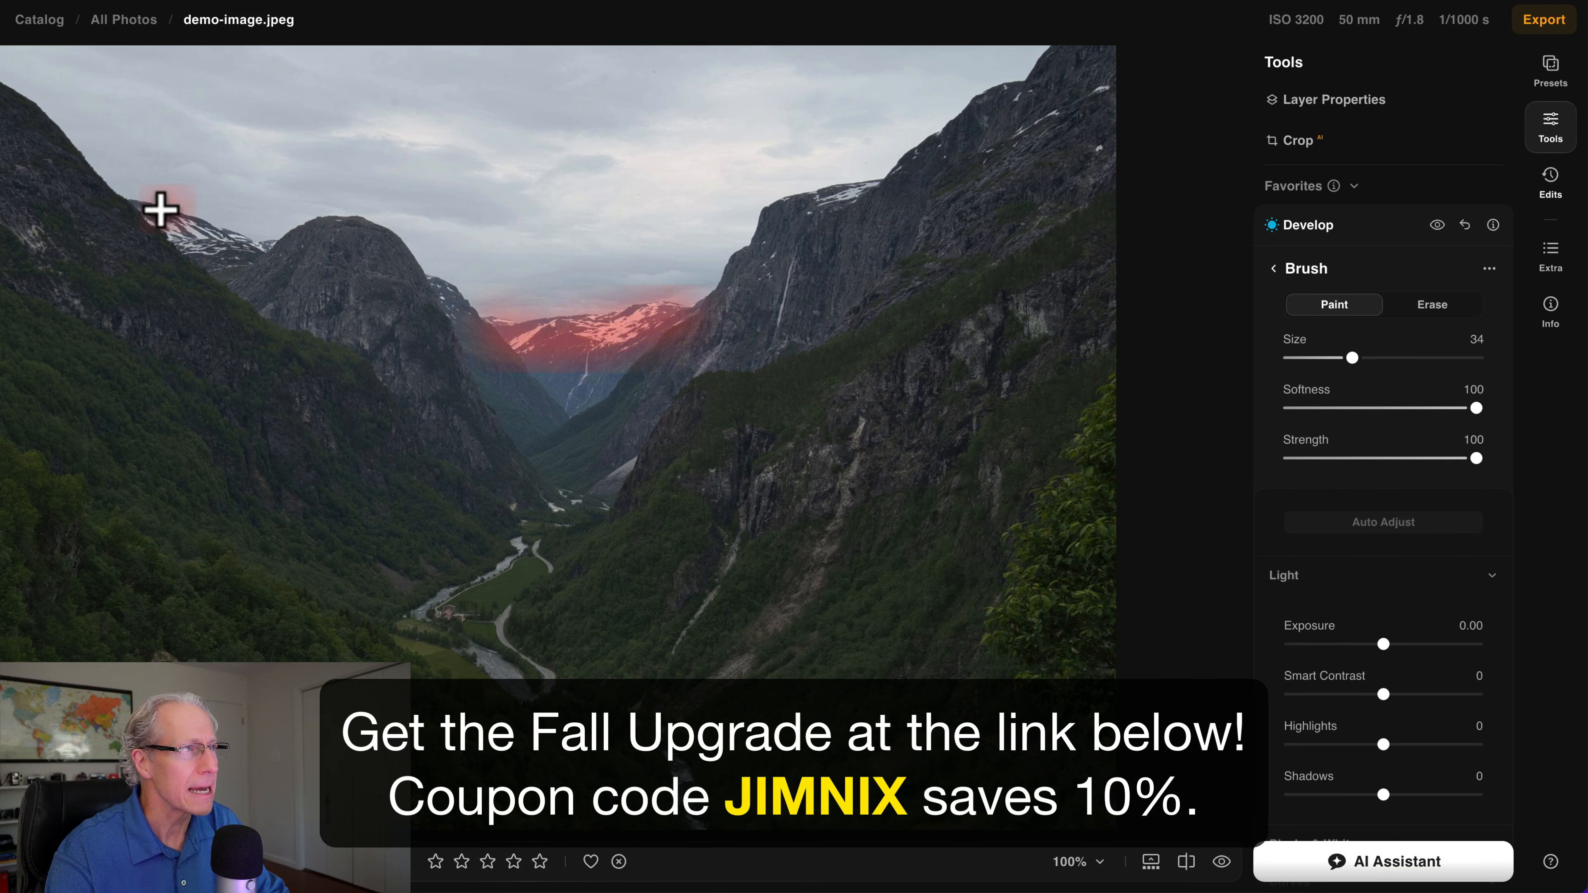
mouse_move(160, 209)
mouse_down()
mouse_move(184, 234)
mouse_move(258, 249)
mouse_up()
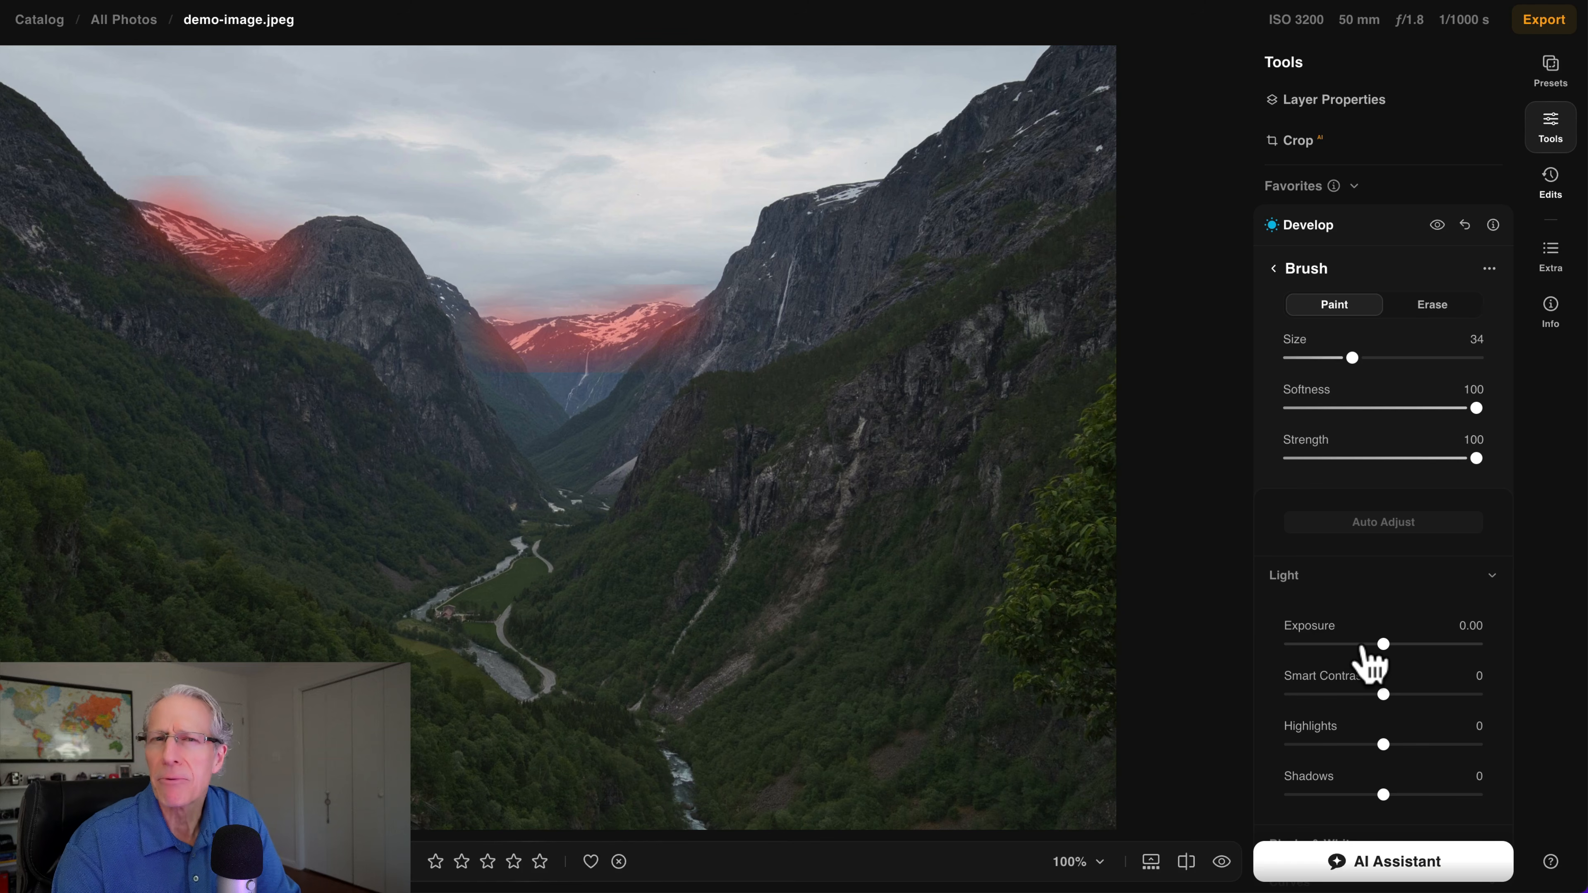
Set the brushed snow area's exposure to 0.88 and highlights to 12, and leave the brush settings.
drag(1383, 644, 1400, 644)
drag(1383, 744, 1394, 745)
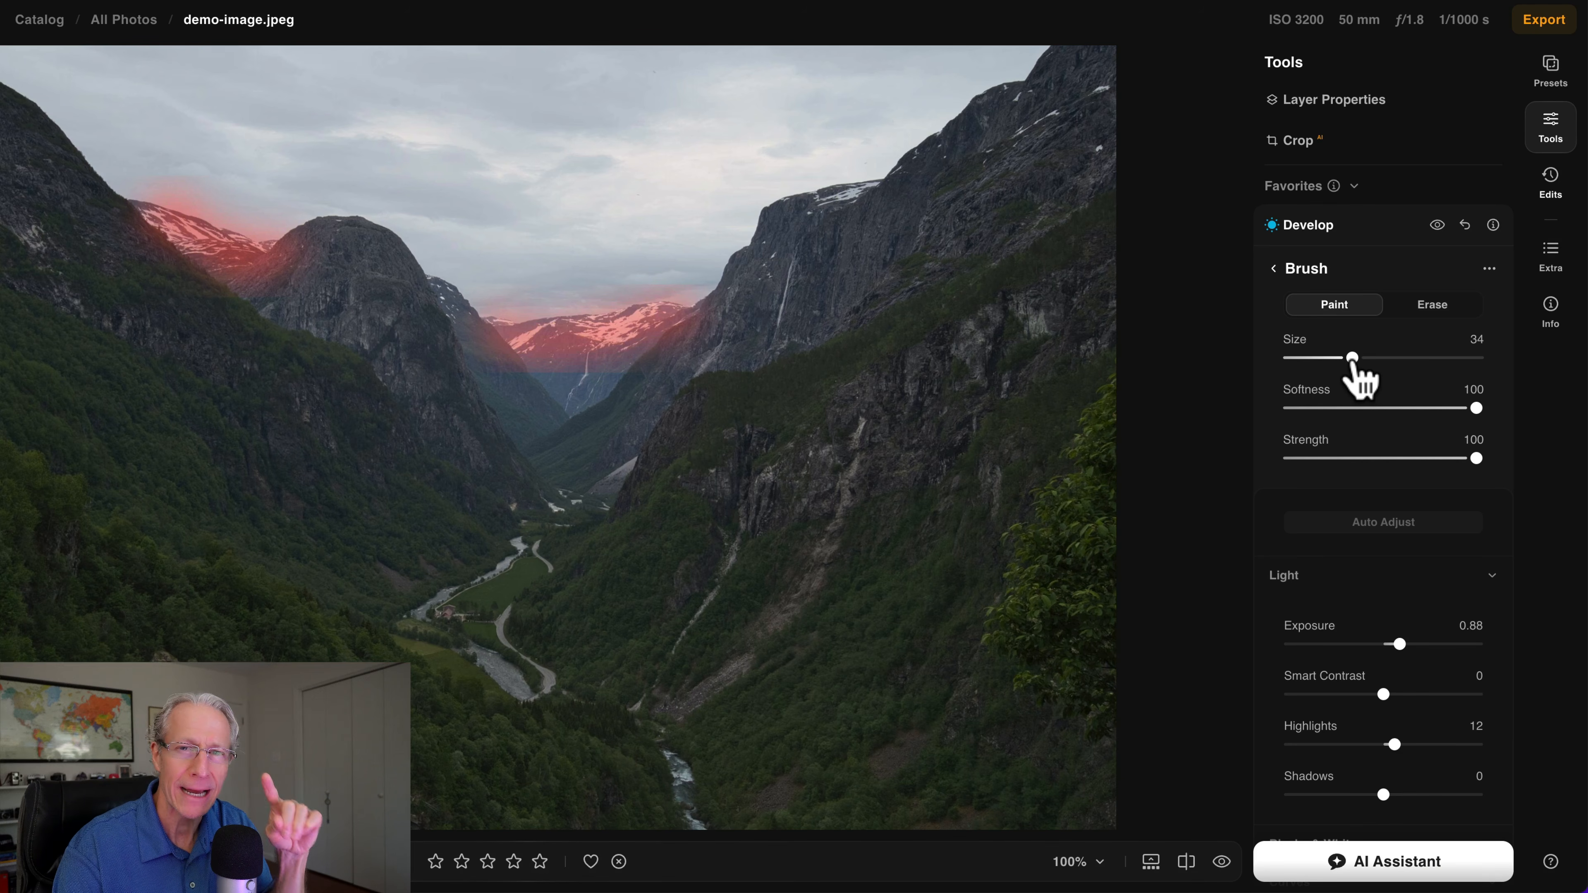
click(1274, 269)
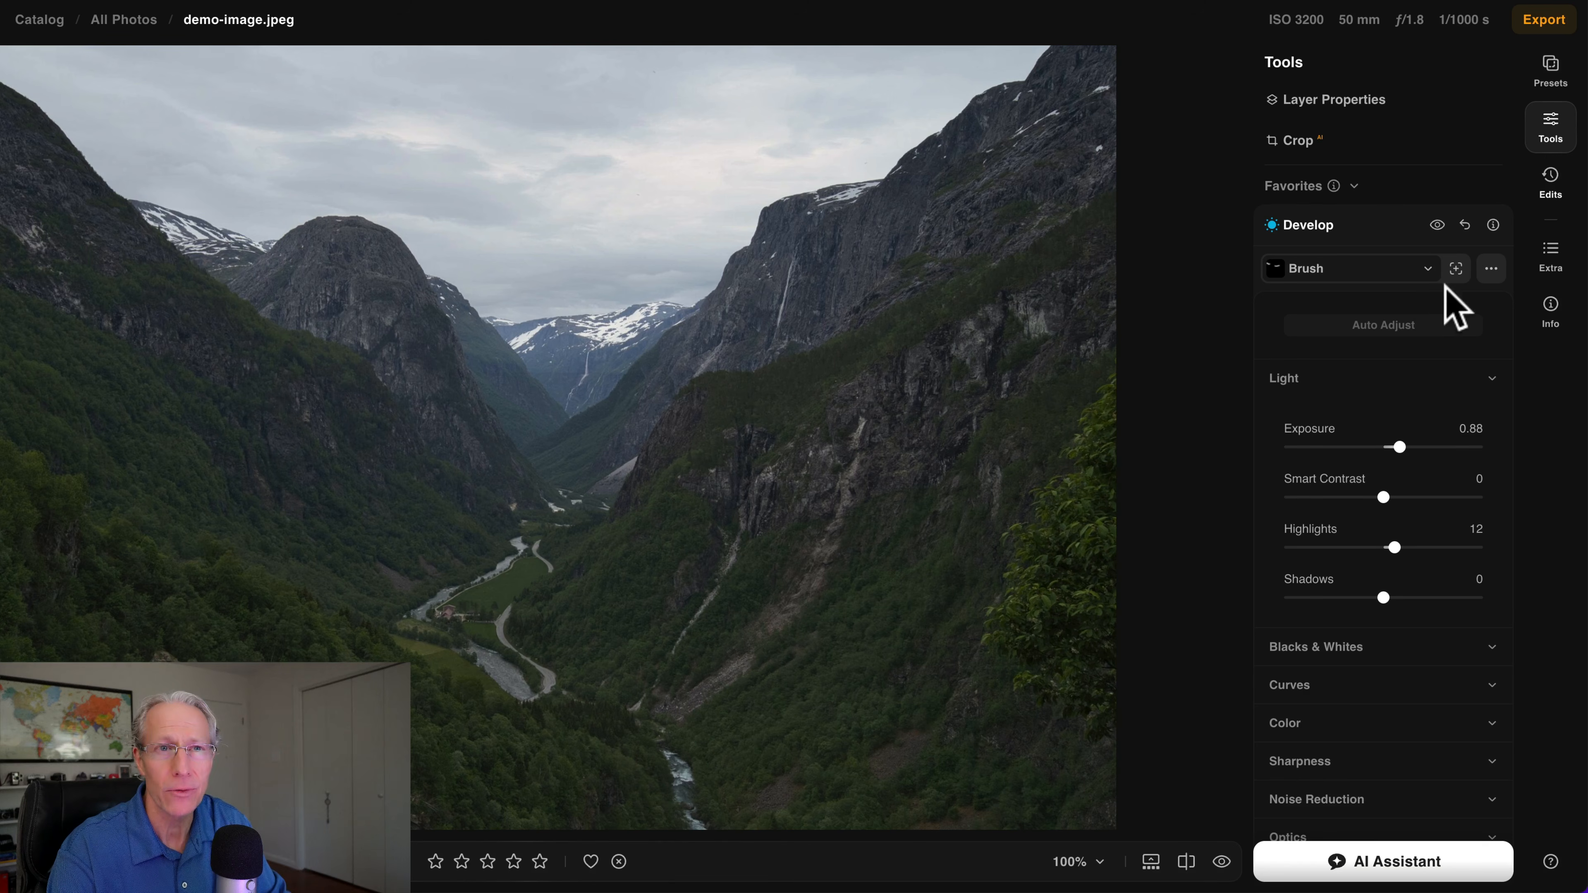
Subtract the sky from the brushed snow mask using an AI mask.
click(1456, 269)
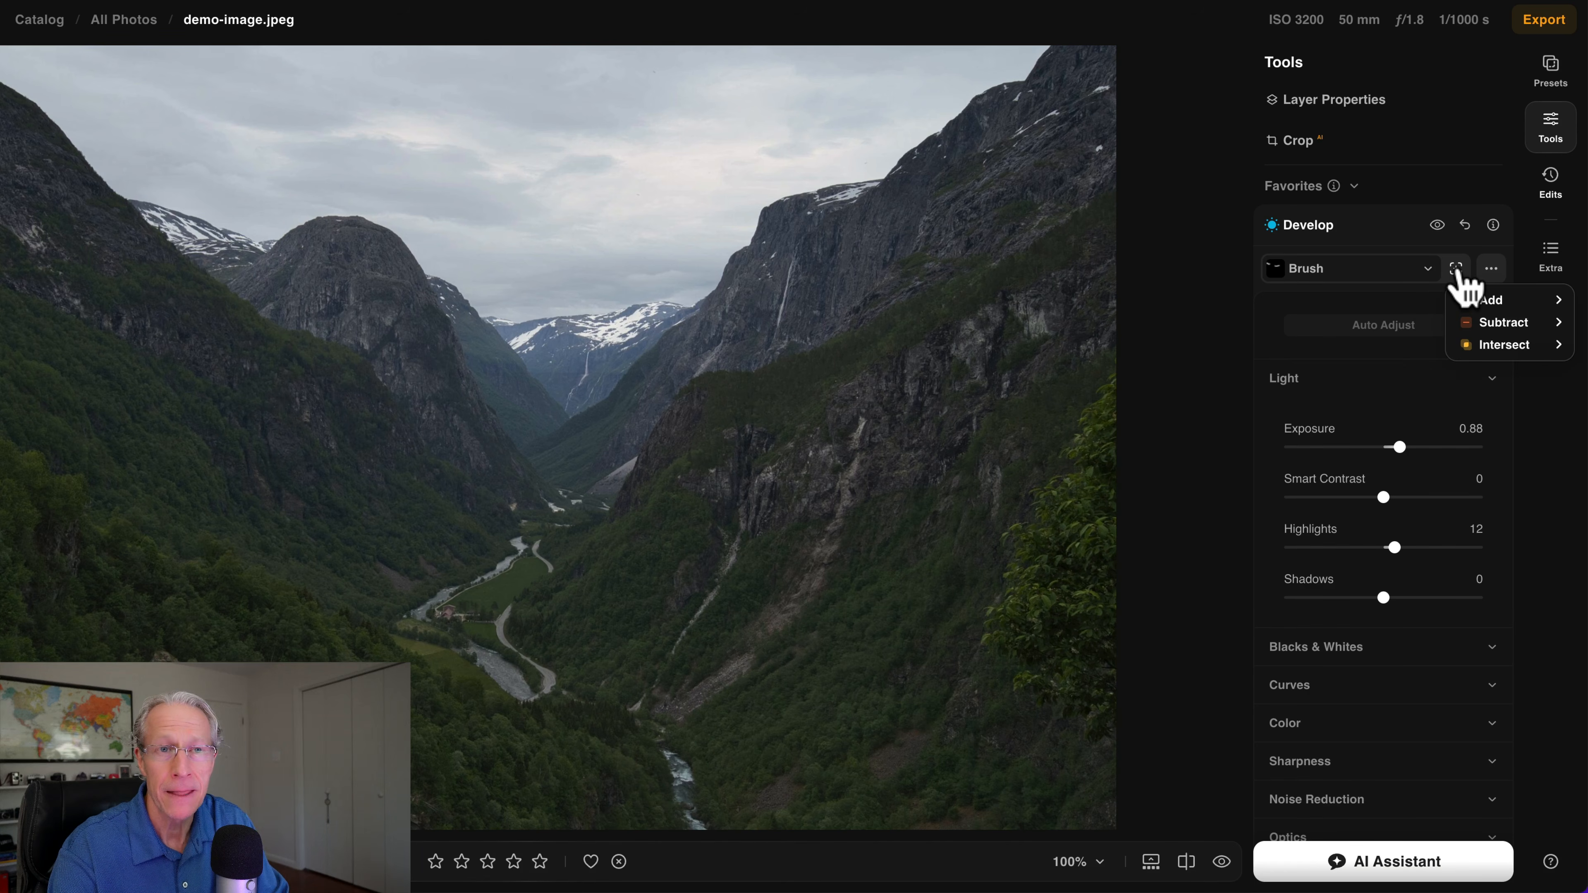
mouse_move(1487, 305)
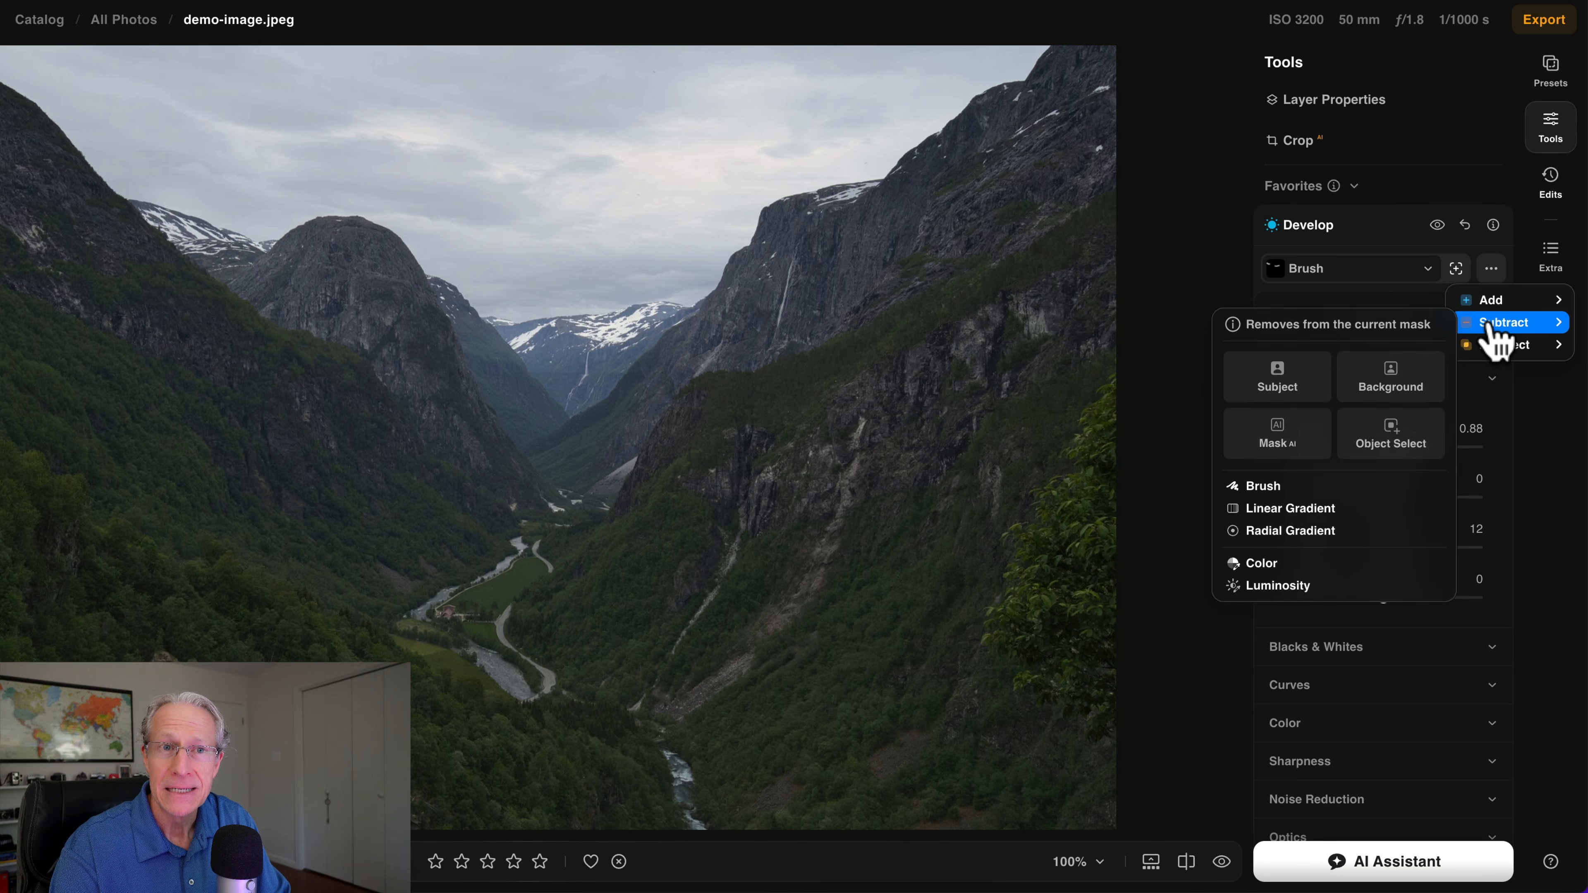
mouse_move(1490, 351)
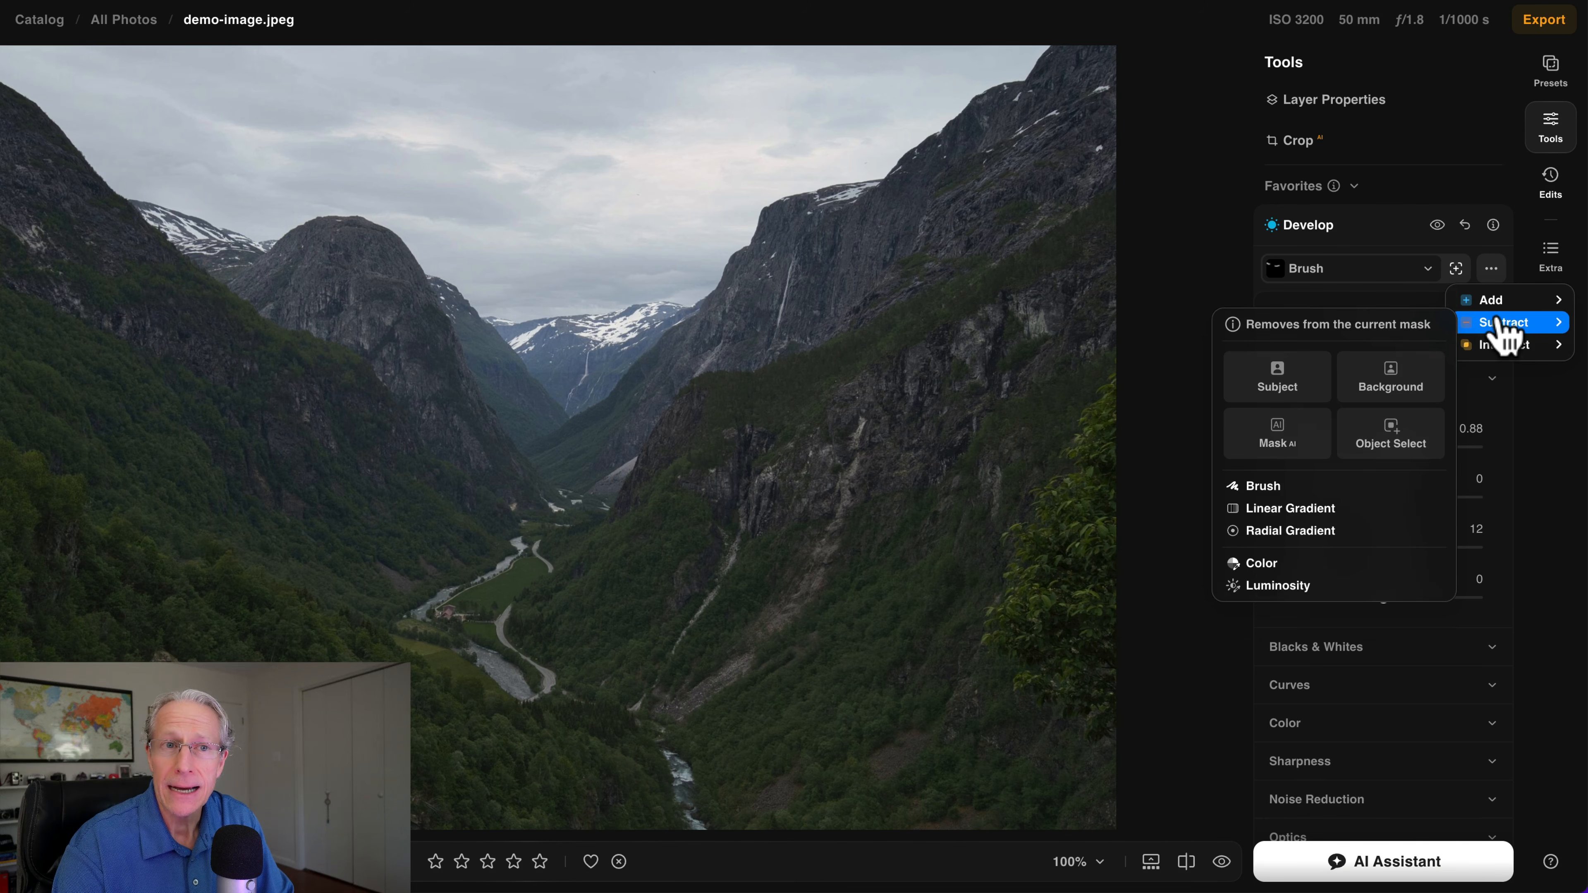
click(1284, 432)
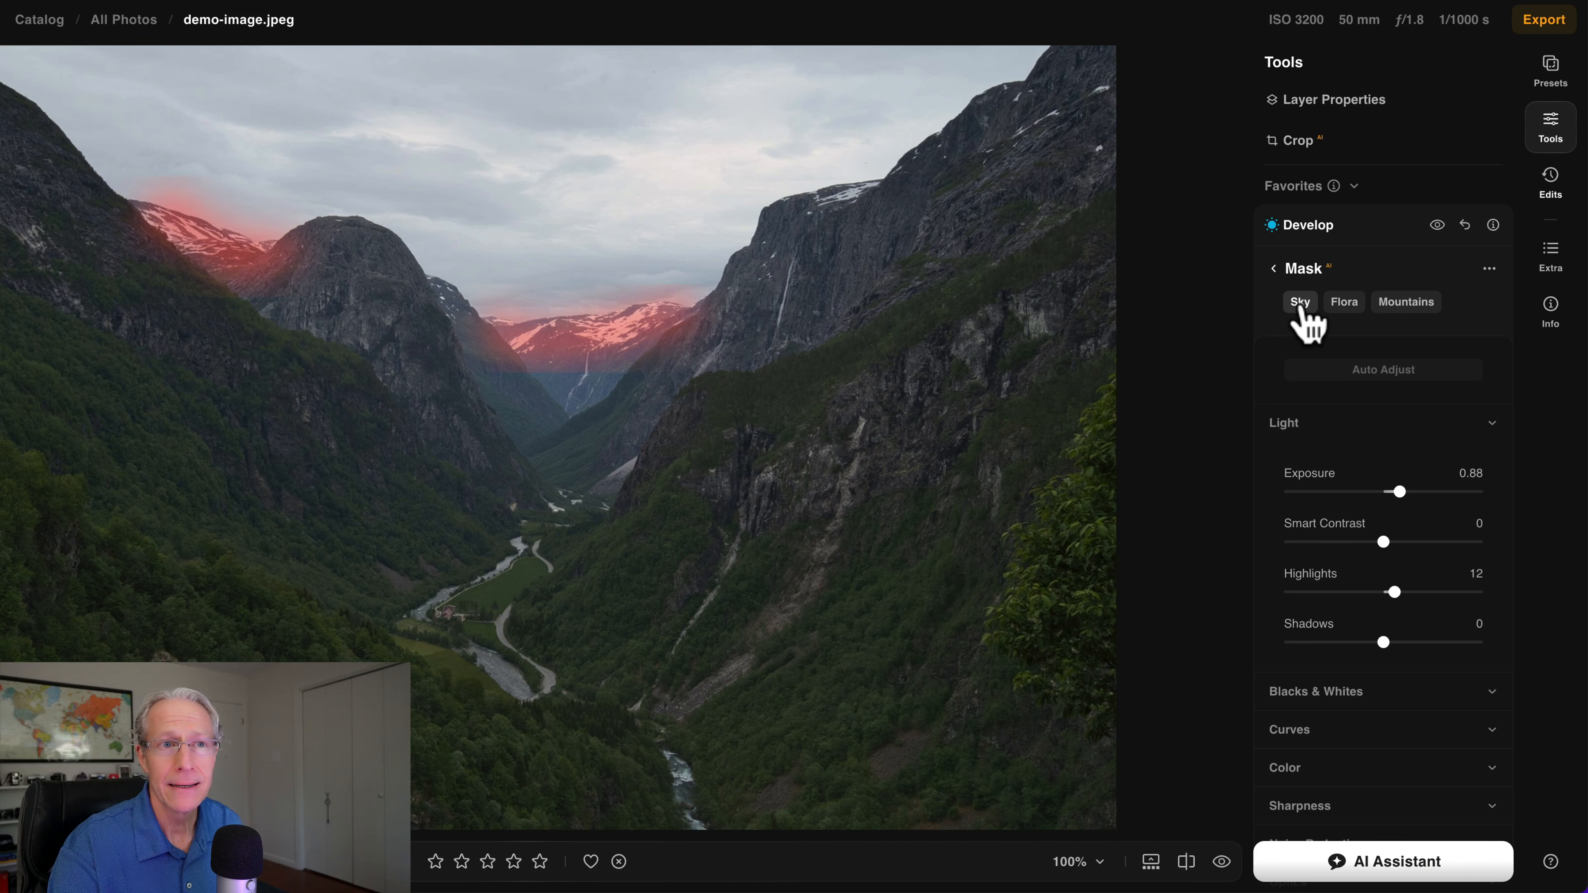
click(1300, 303)
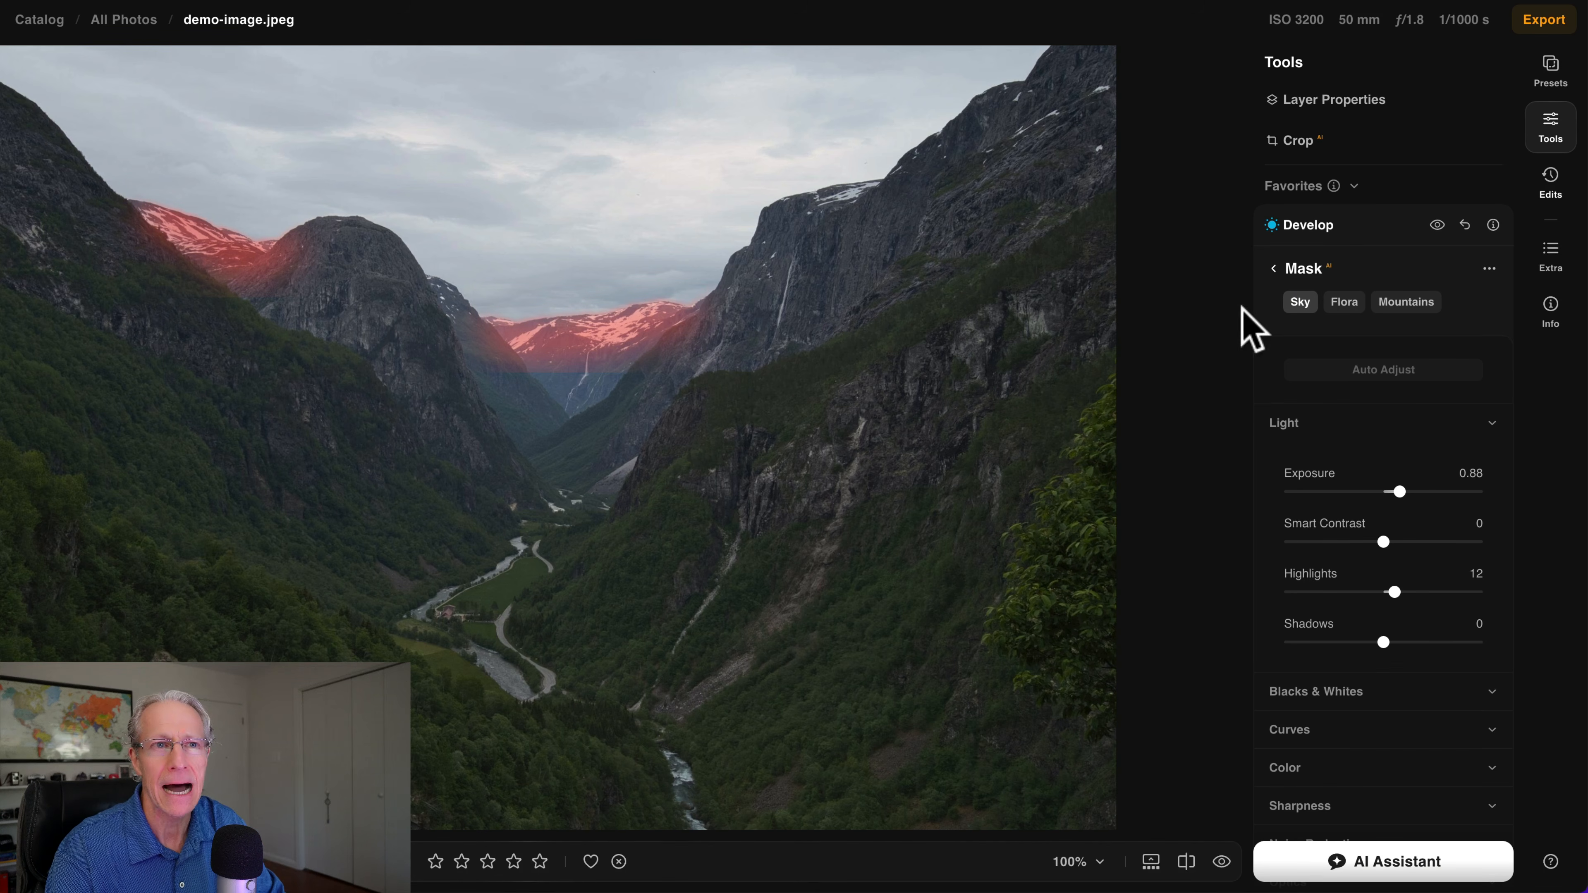
click(1274, 270)
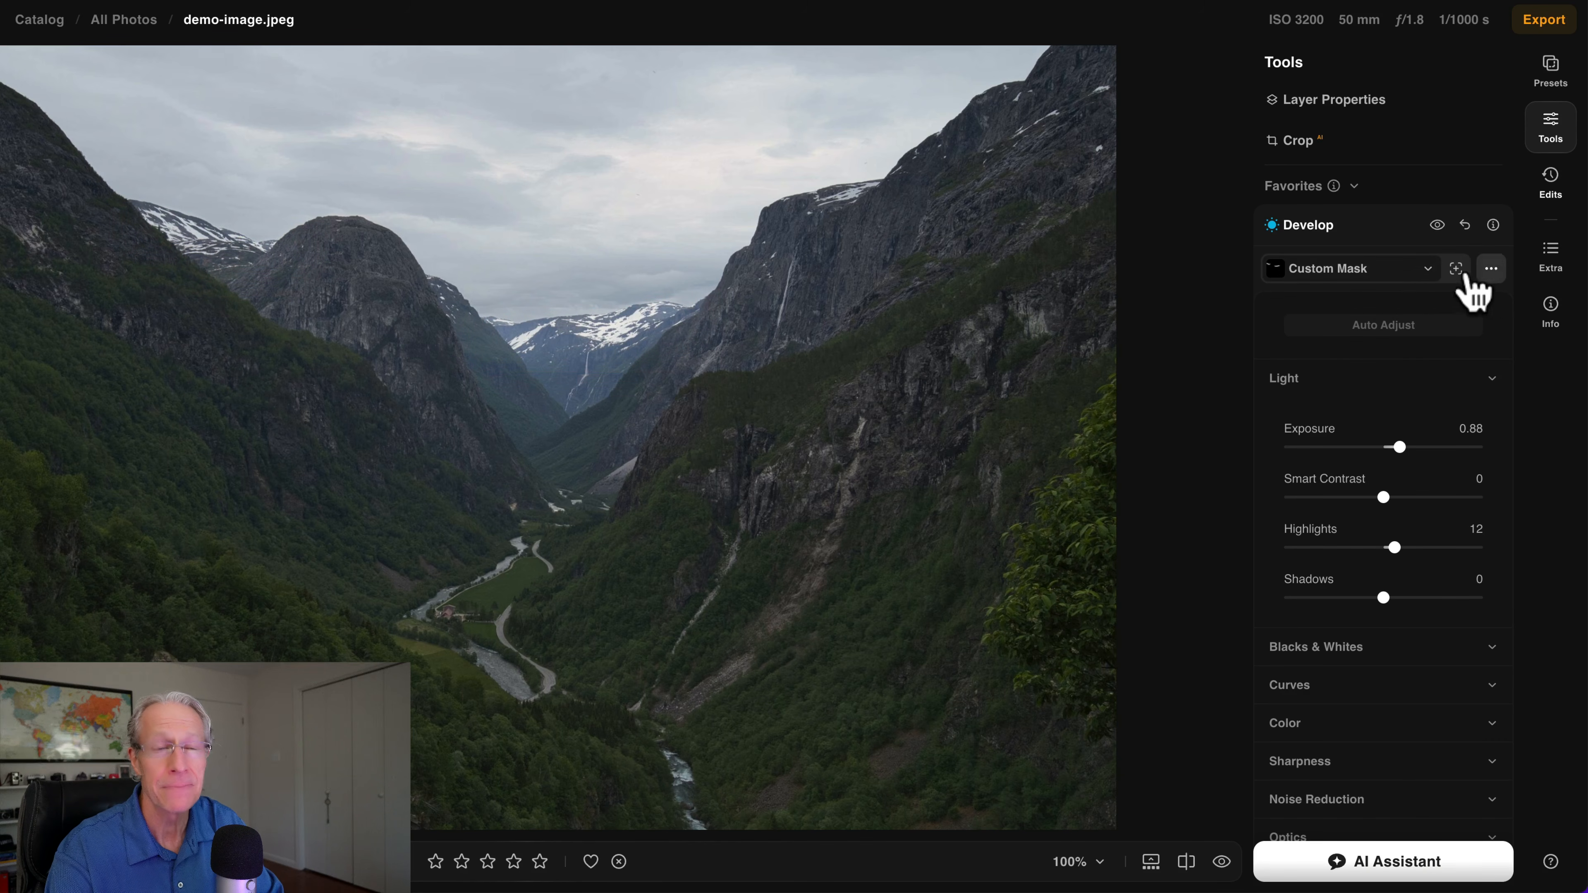
Set the mask's overlay color to violet and show the overlay on the photo.
click(1492, 268)
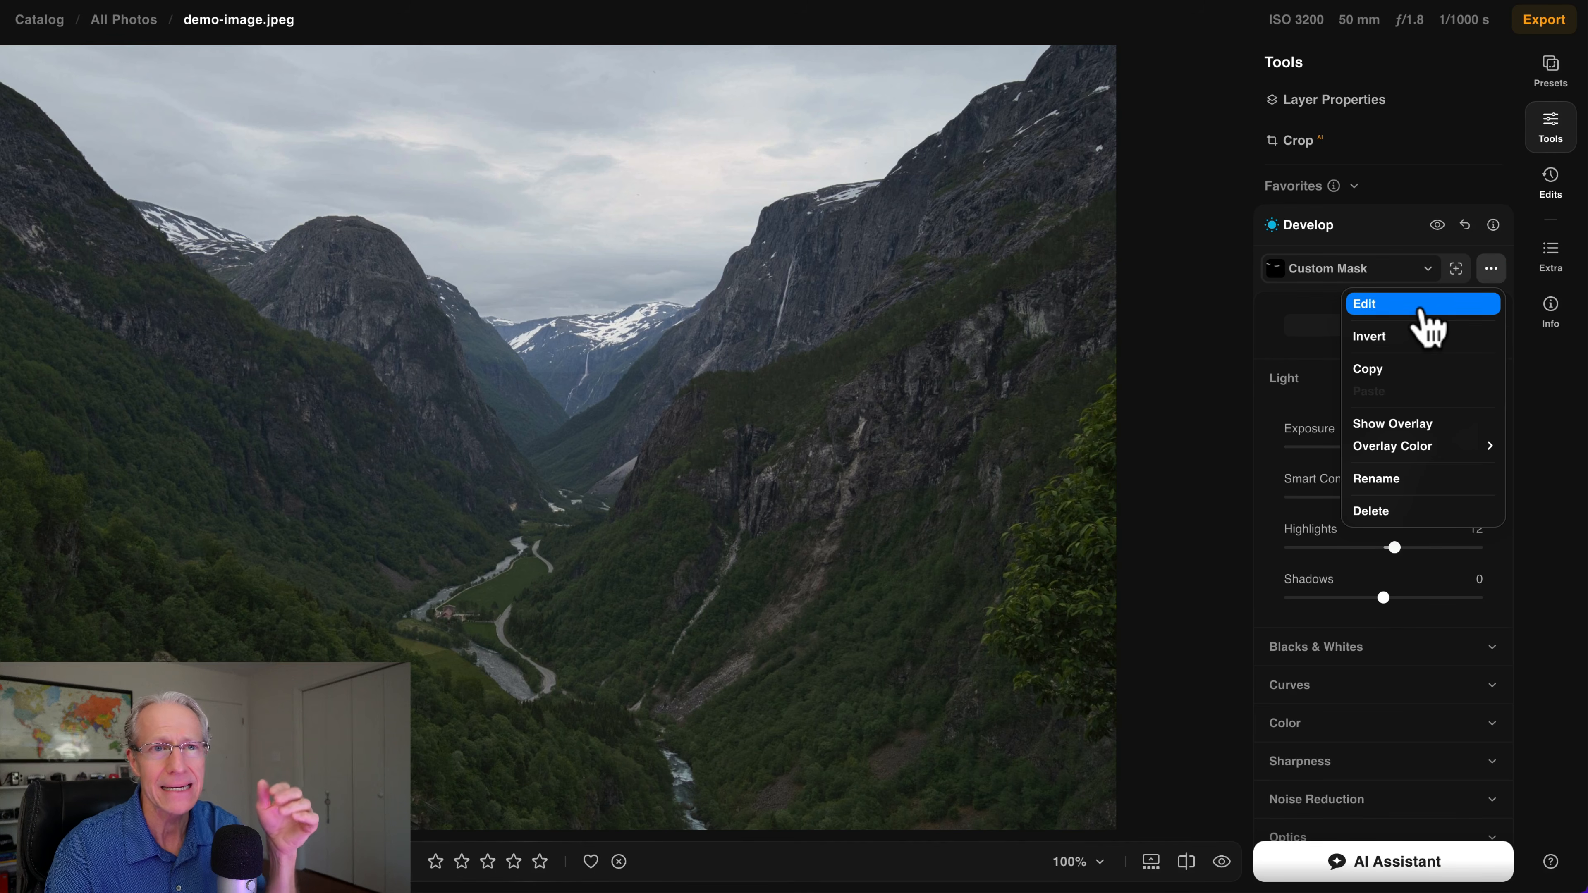
mouse_move(1414, 446)
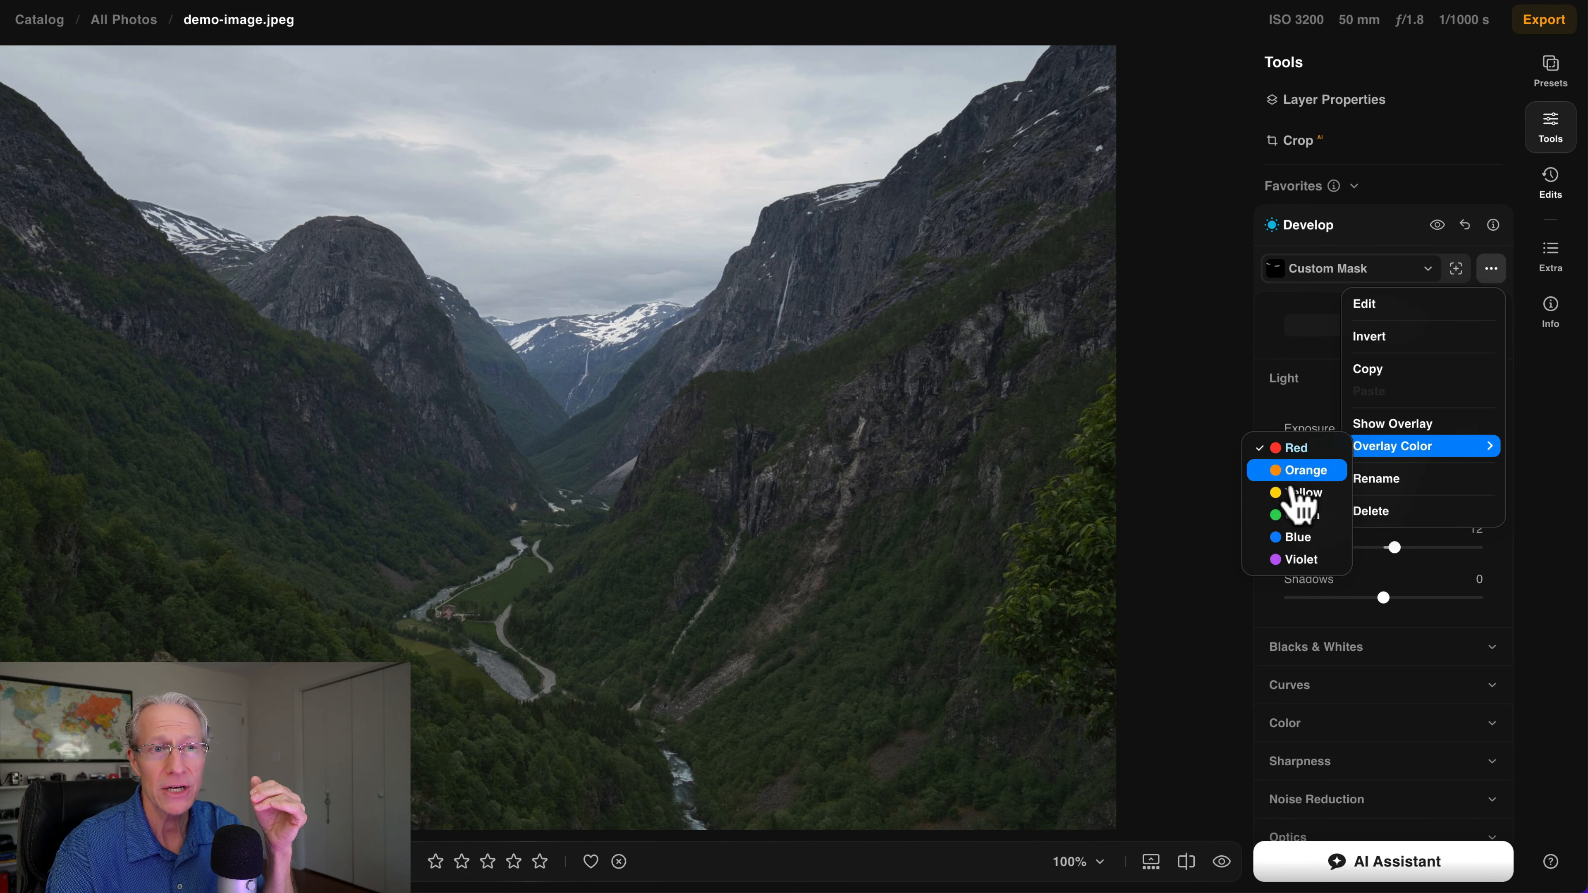
click(1275, 560)
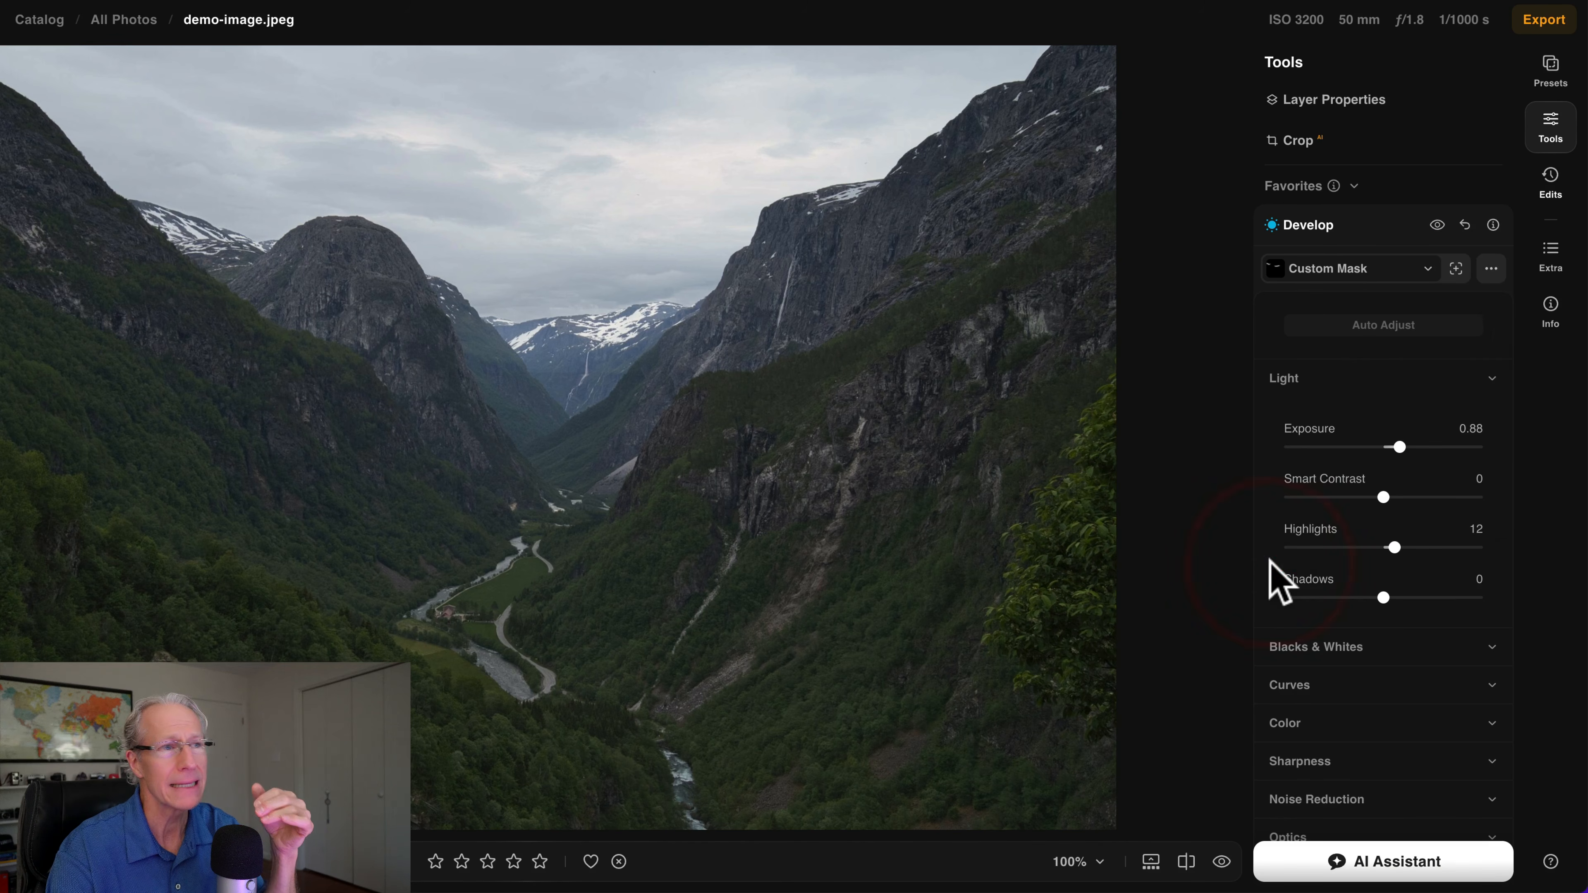
click(1491, 268)
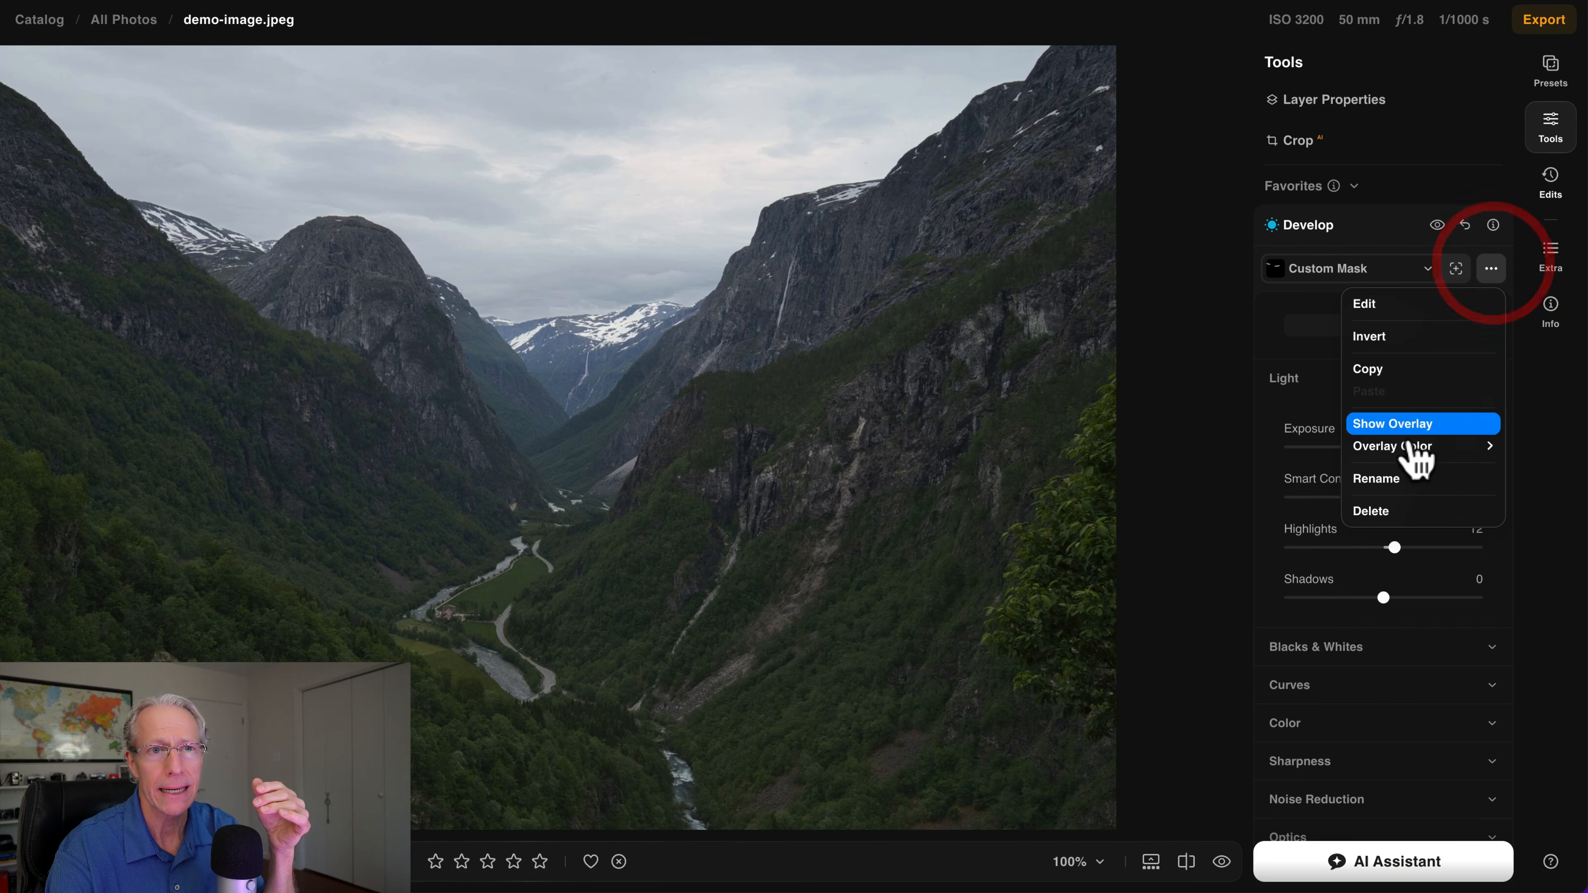
click(1408, 422)
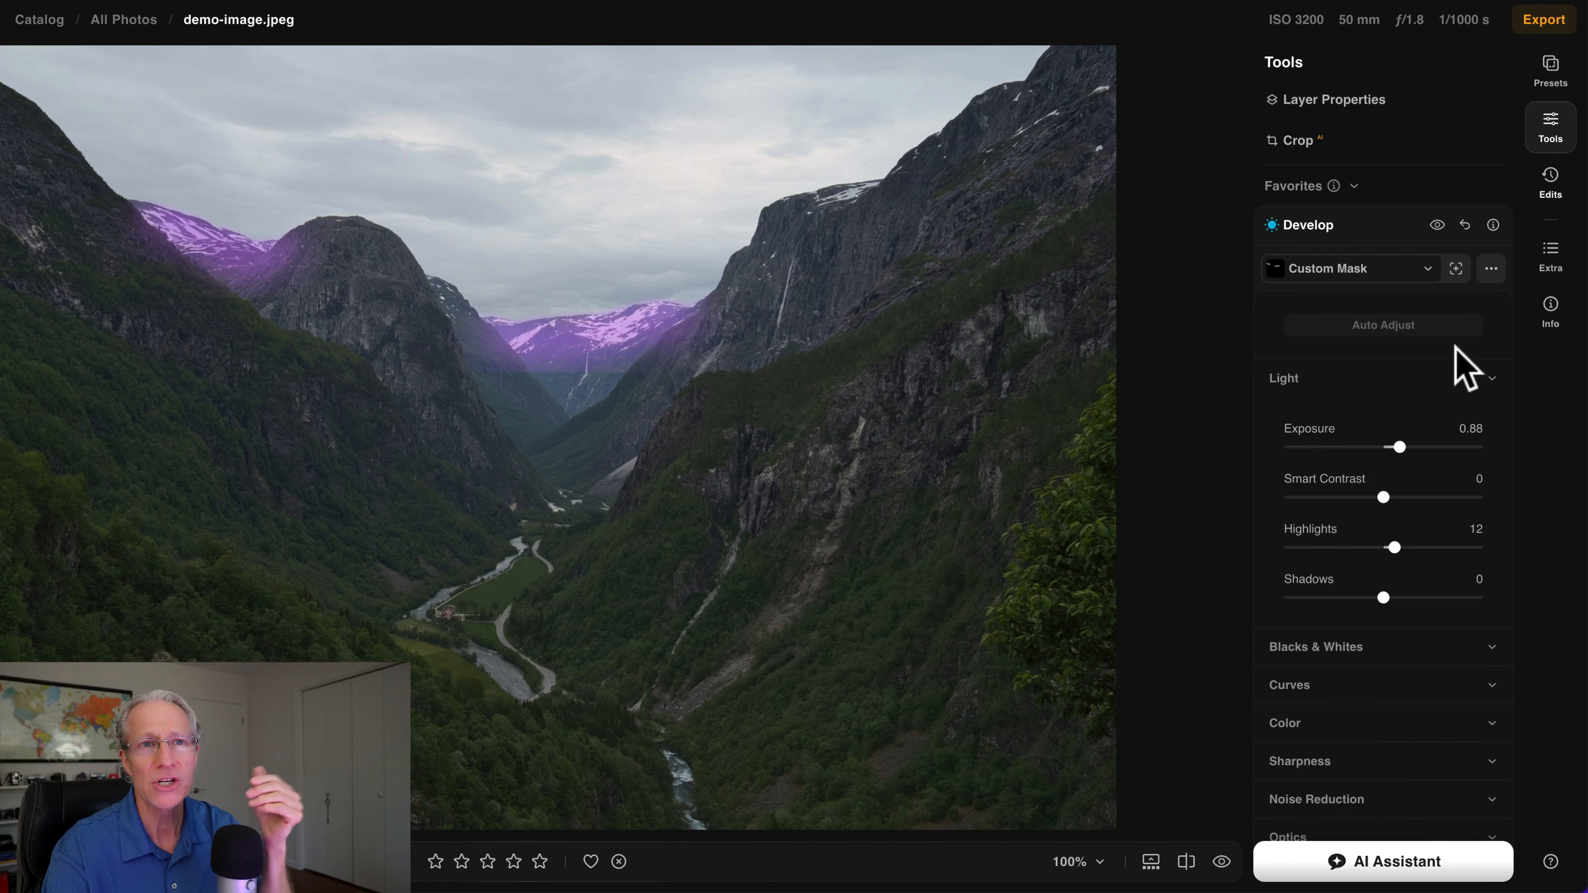
Set the mask's overlay color to red.
click(1492, 271)
mouse_move(1438, 445)
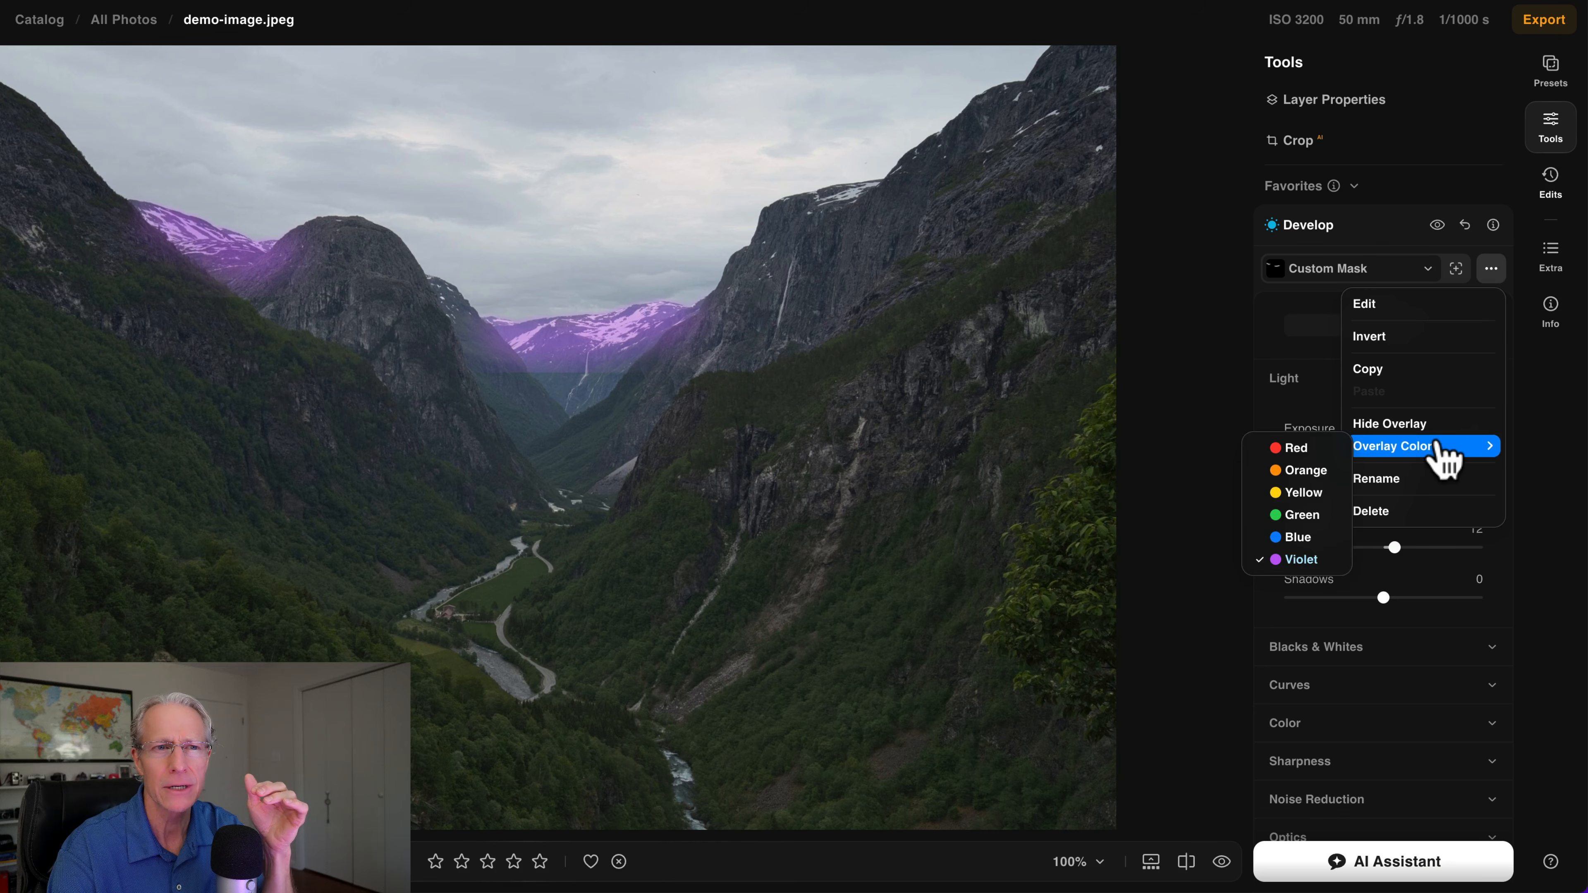
click(1292, 452)
Rename the custom mask as Snow Mask and close this Develop edit.
click(1493, 271)
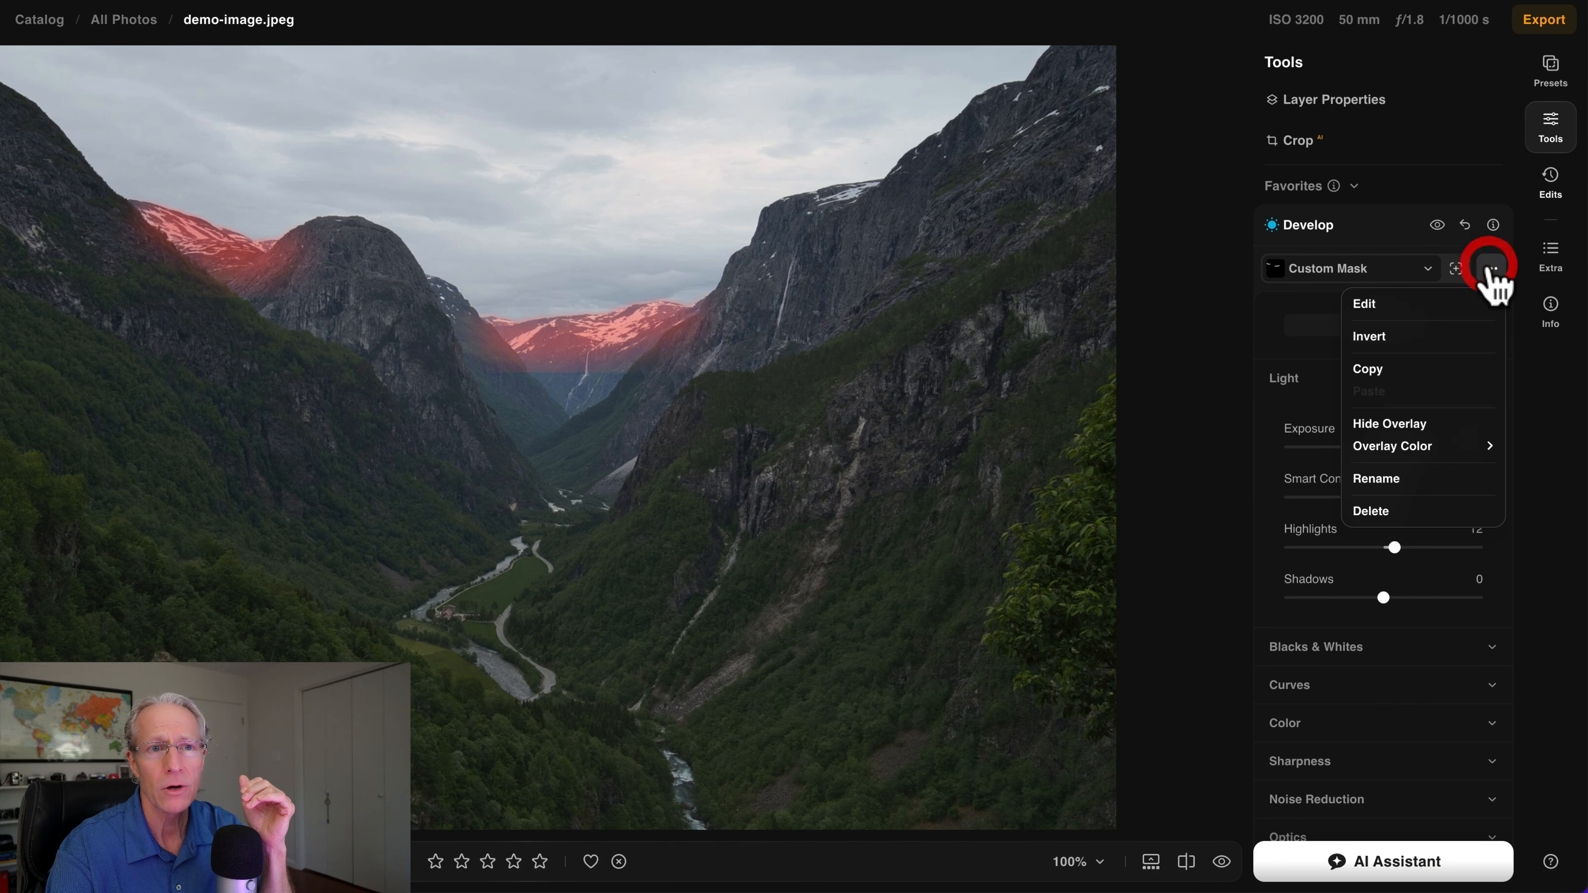
click(1406, 482)
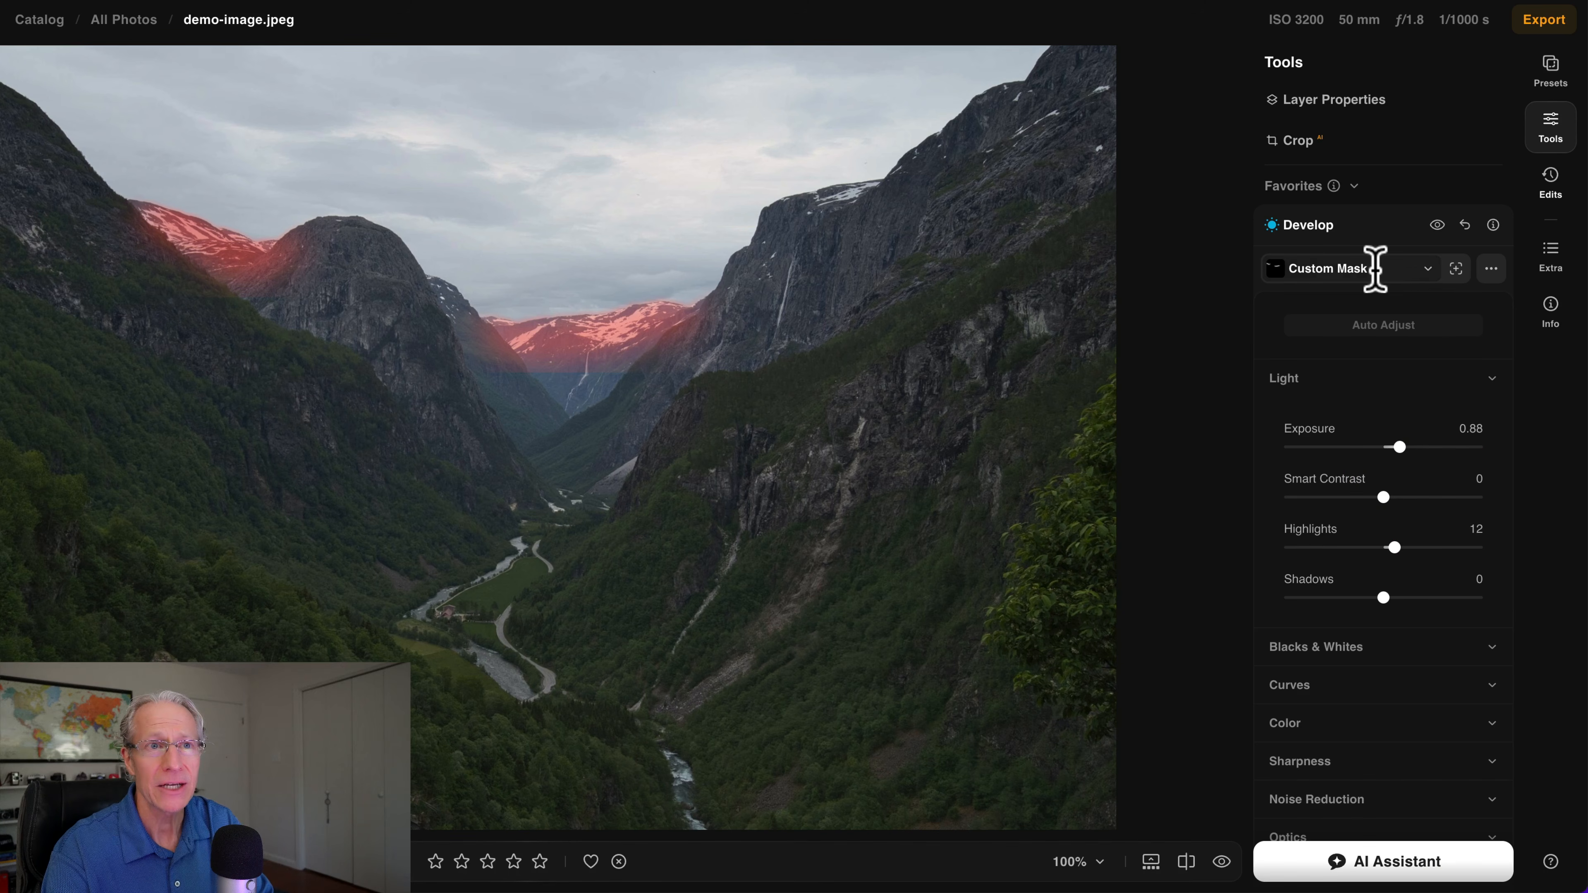
drag(1375, 267, 1266, 272)
text(Sno)
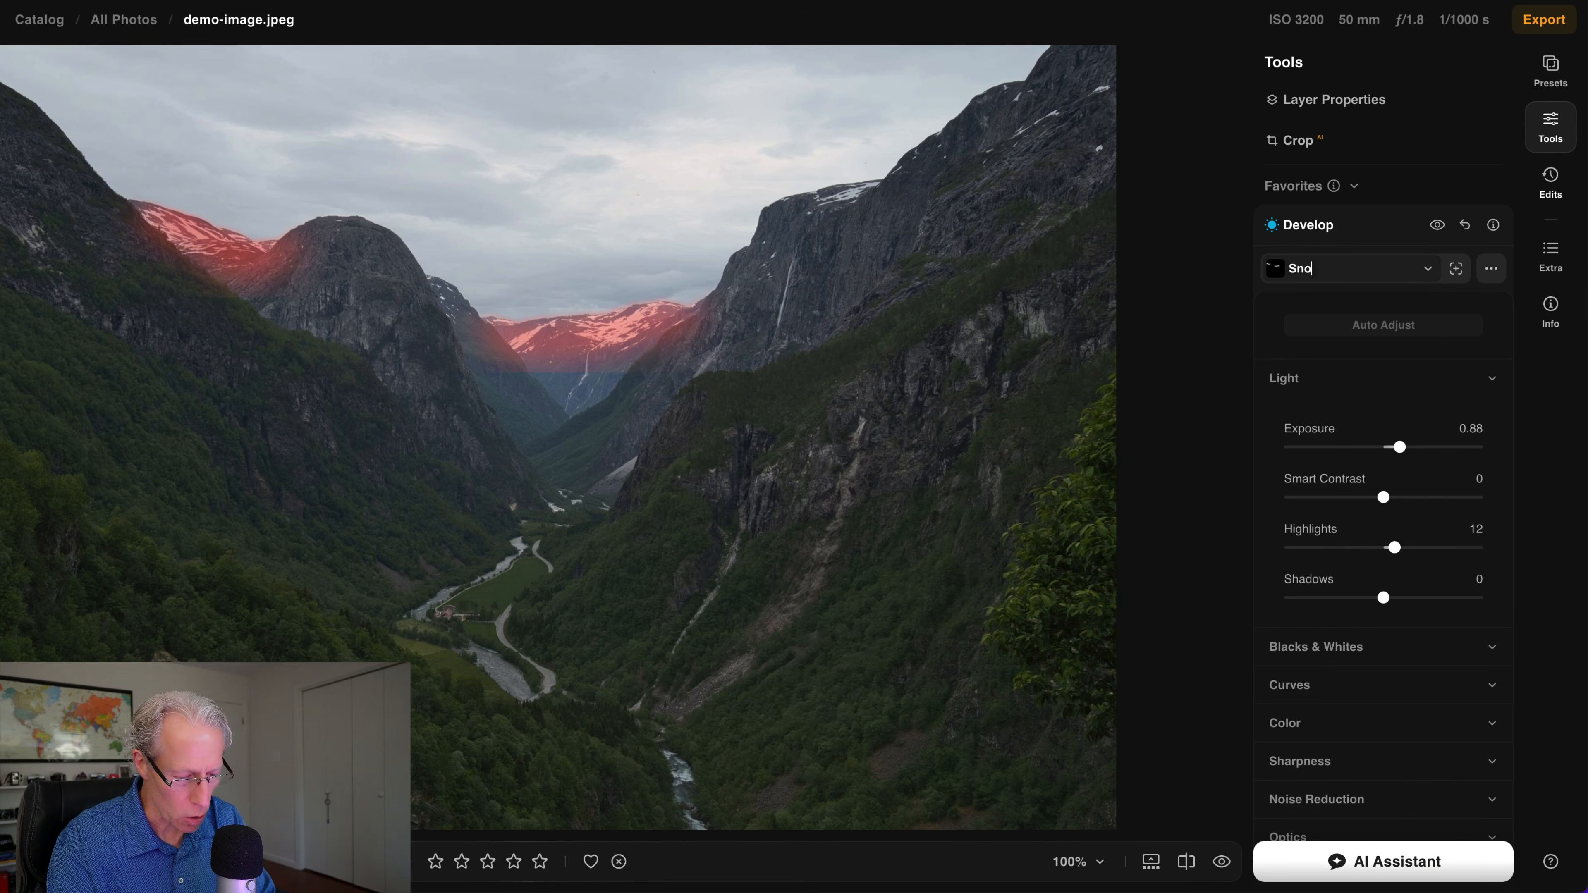
text(w Mask)
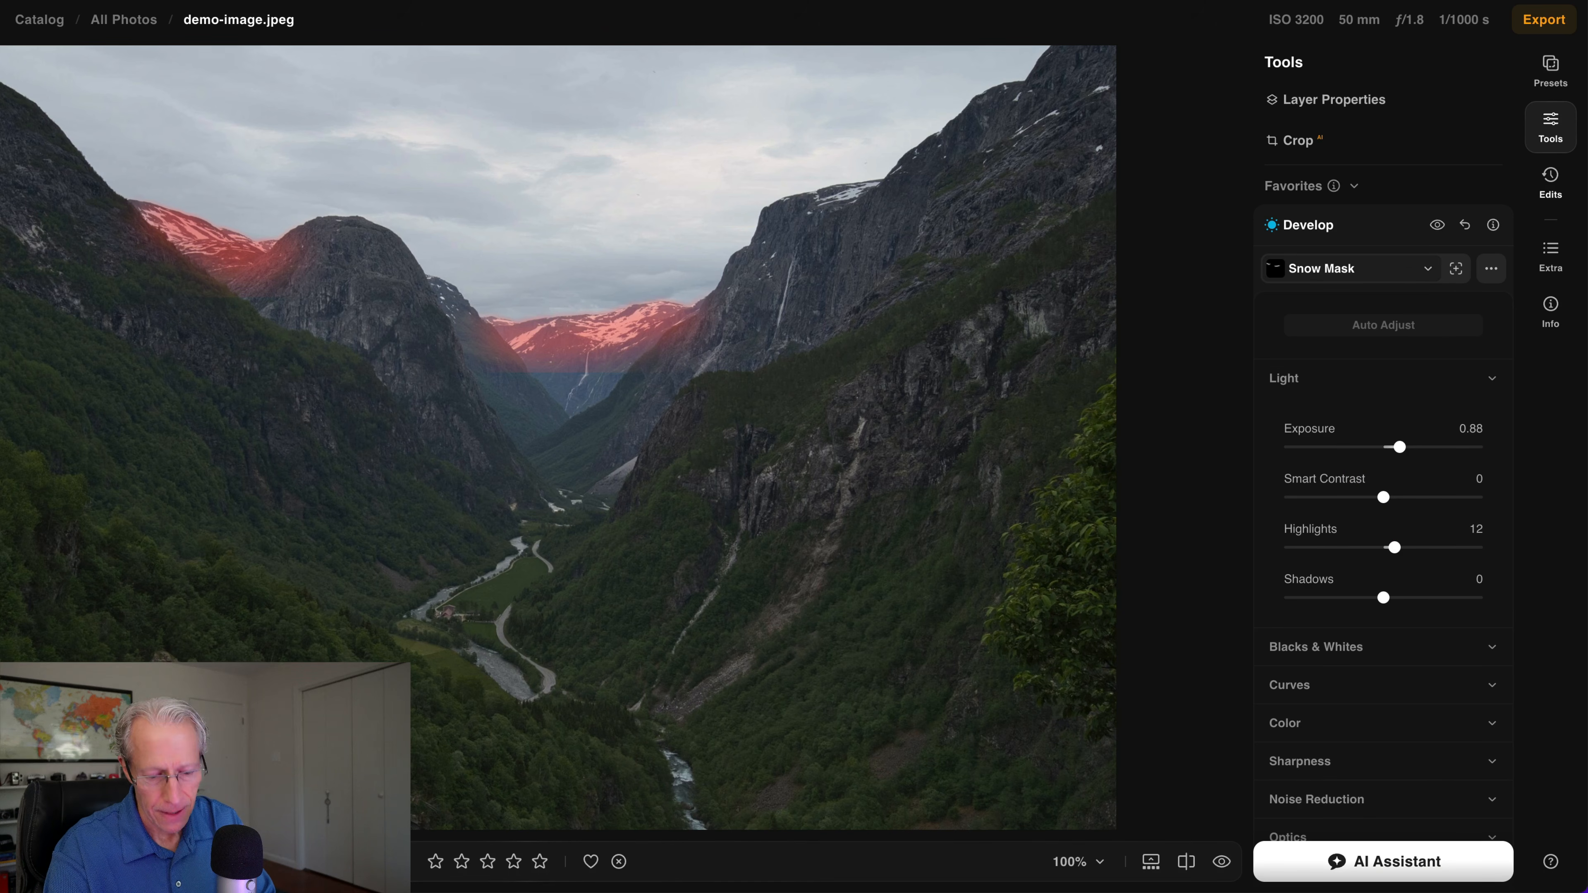
click(1368, 236)
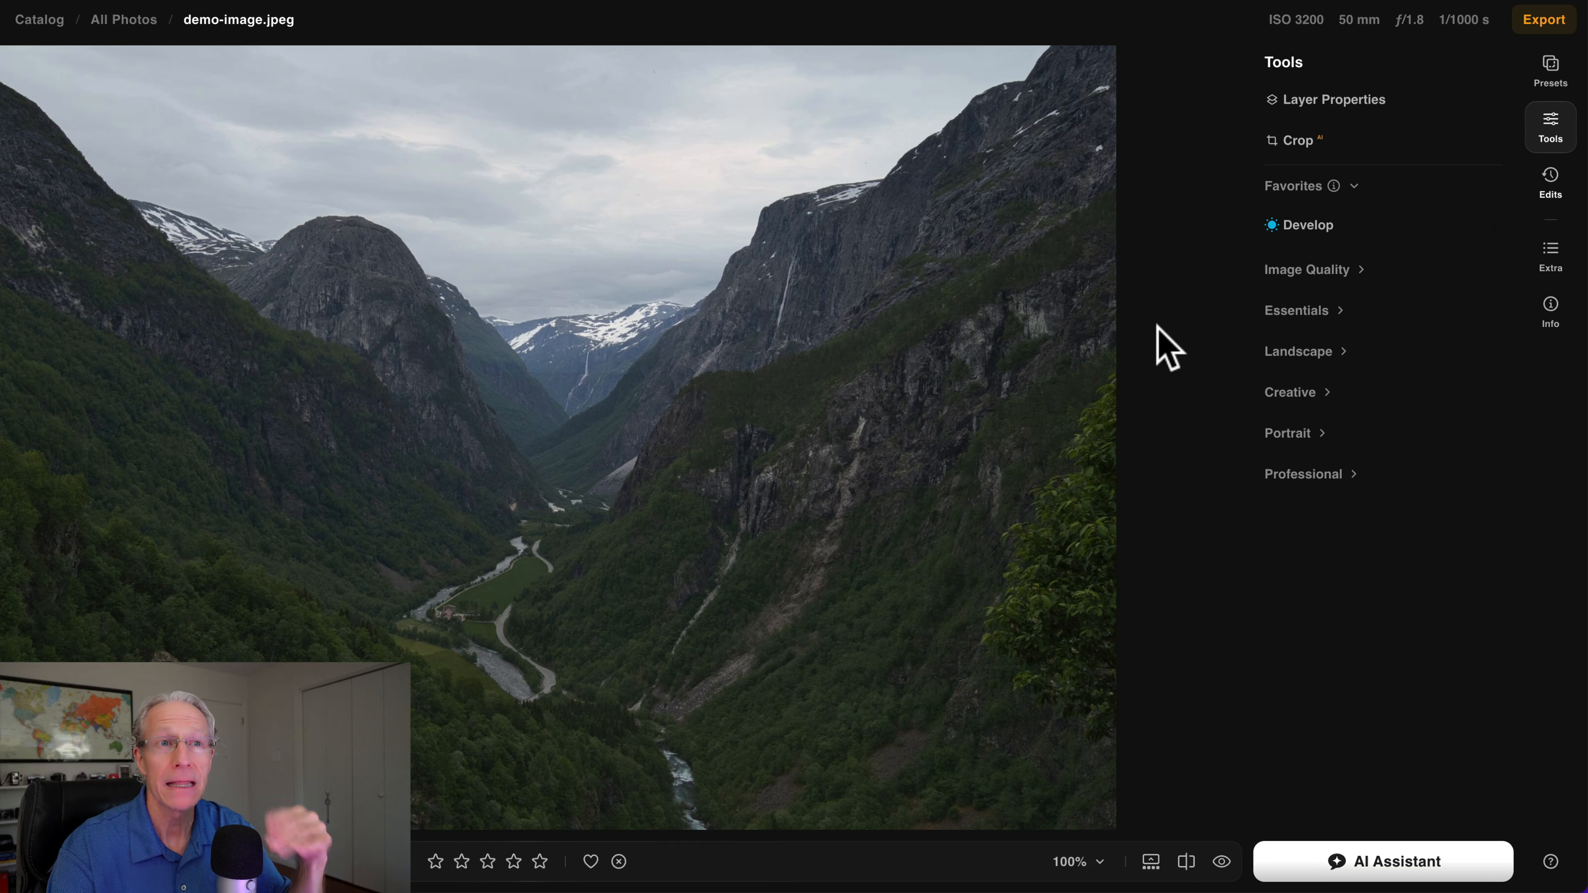
Start a new Develop edit and give it an AI mask covering Flora and Mountains.
click(1313, 225)
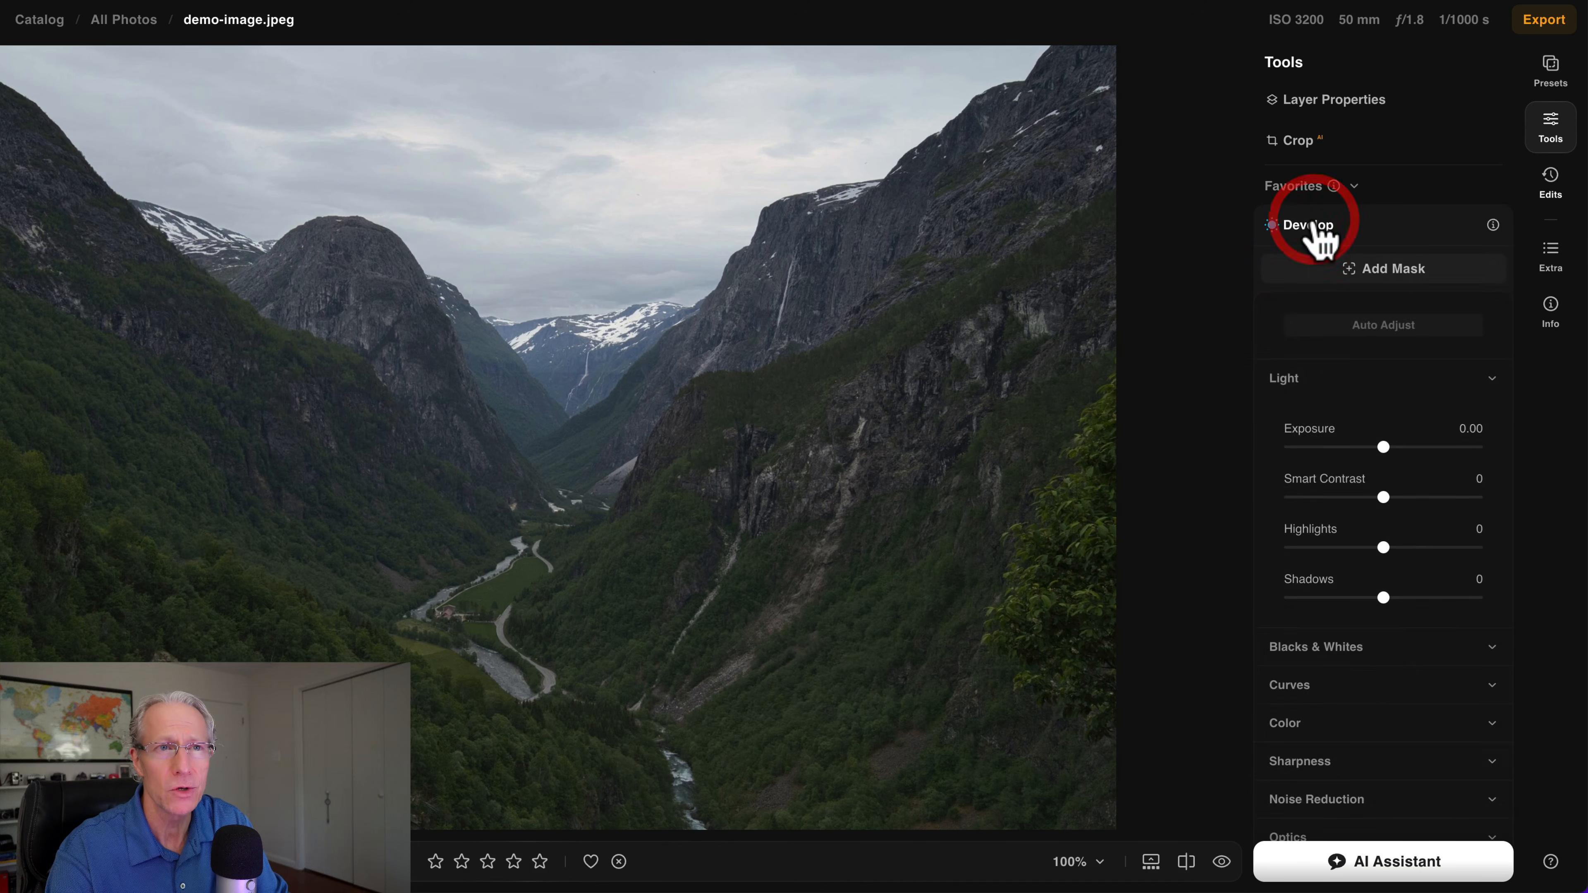
click(1313, 225)
click(1314, 227)
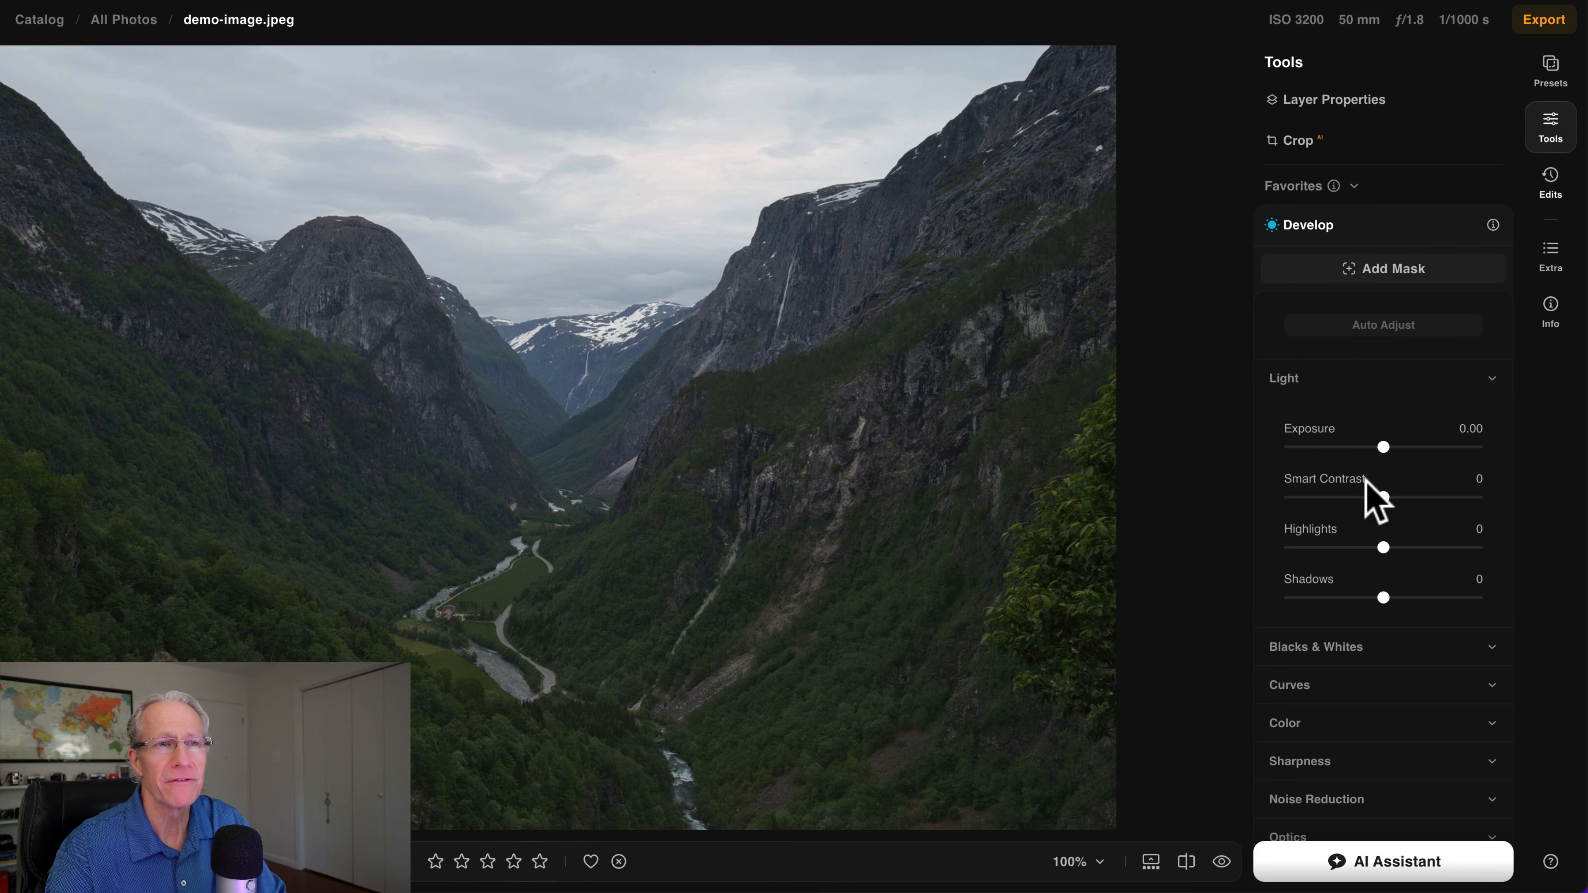
click(1379, 273)
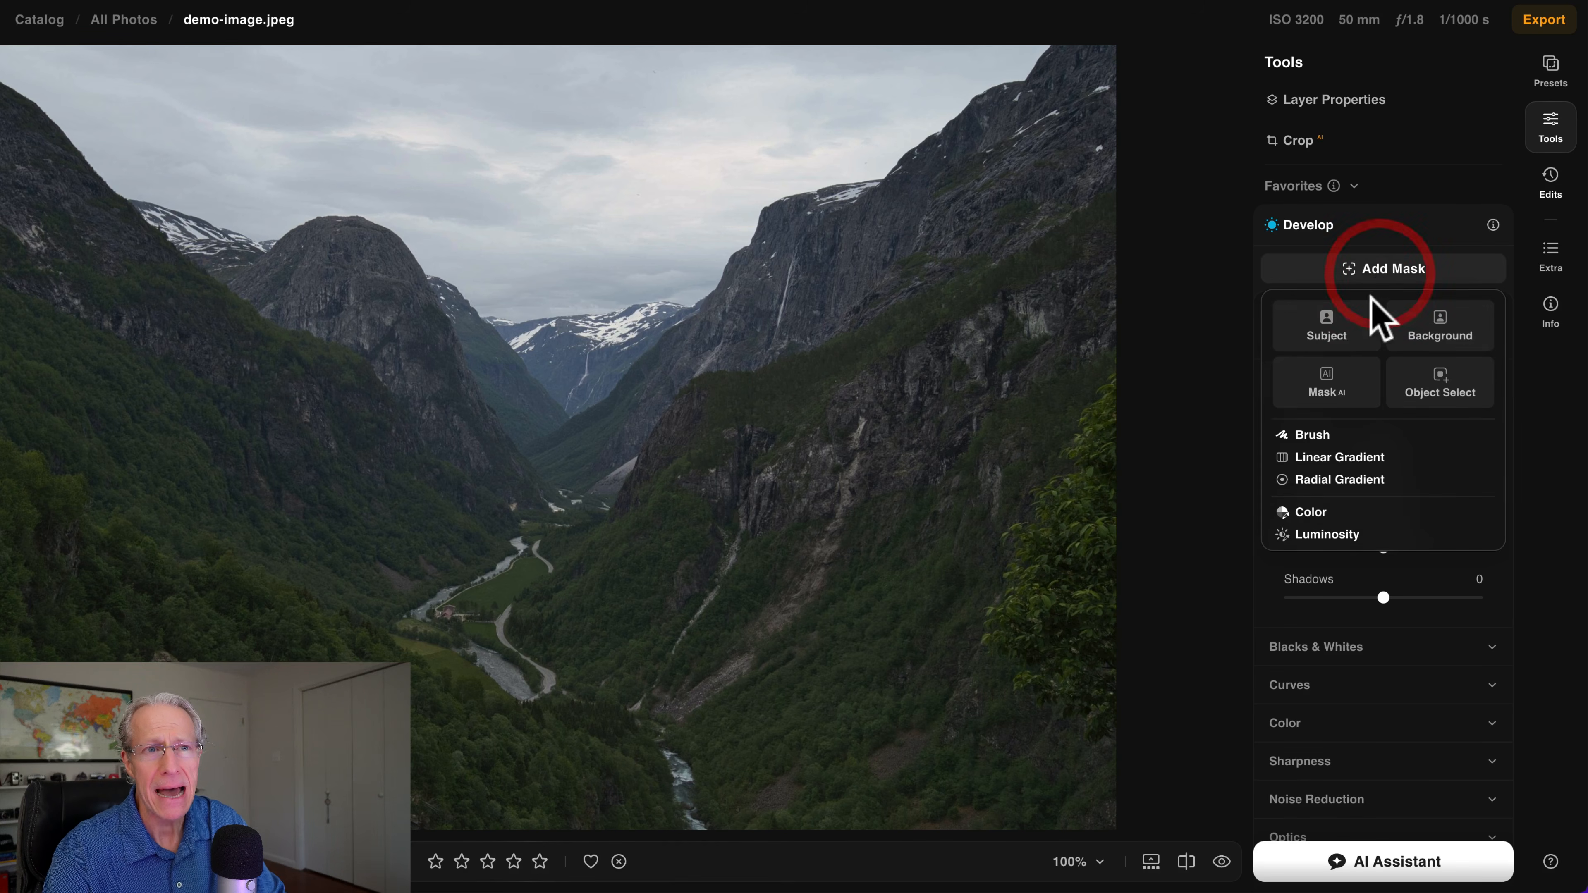
click(1325, 381)
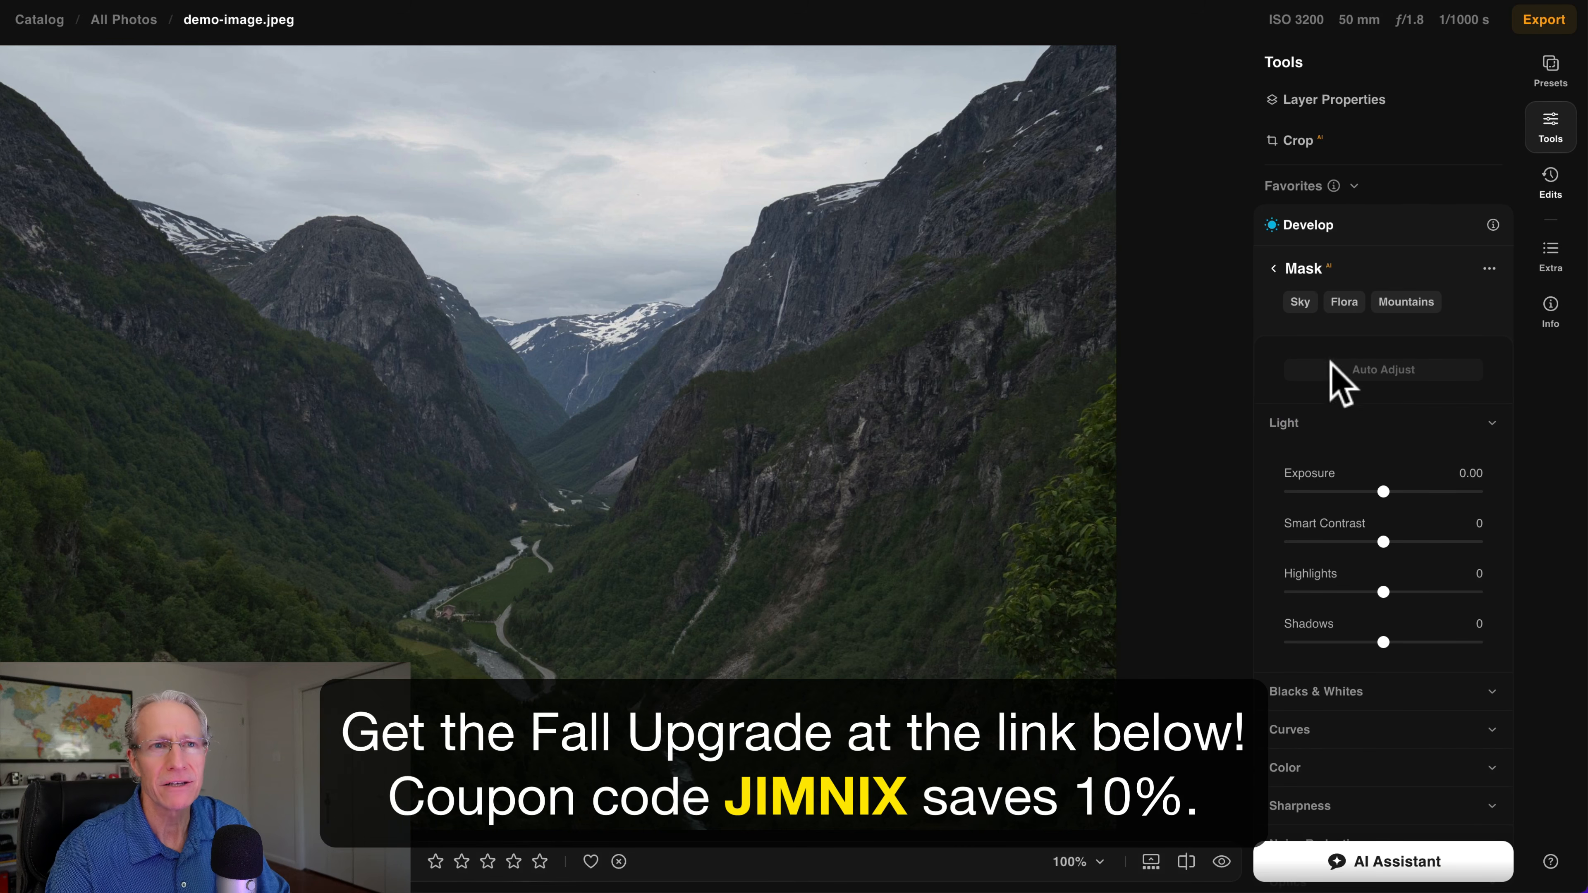
click(1343, 302)
click(1400, 304)
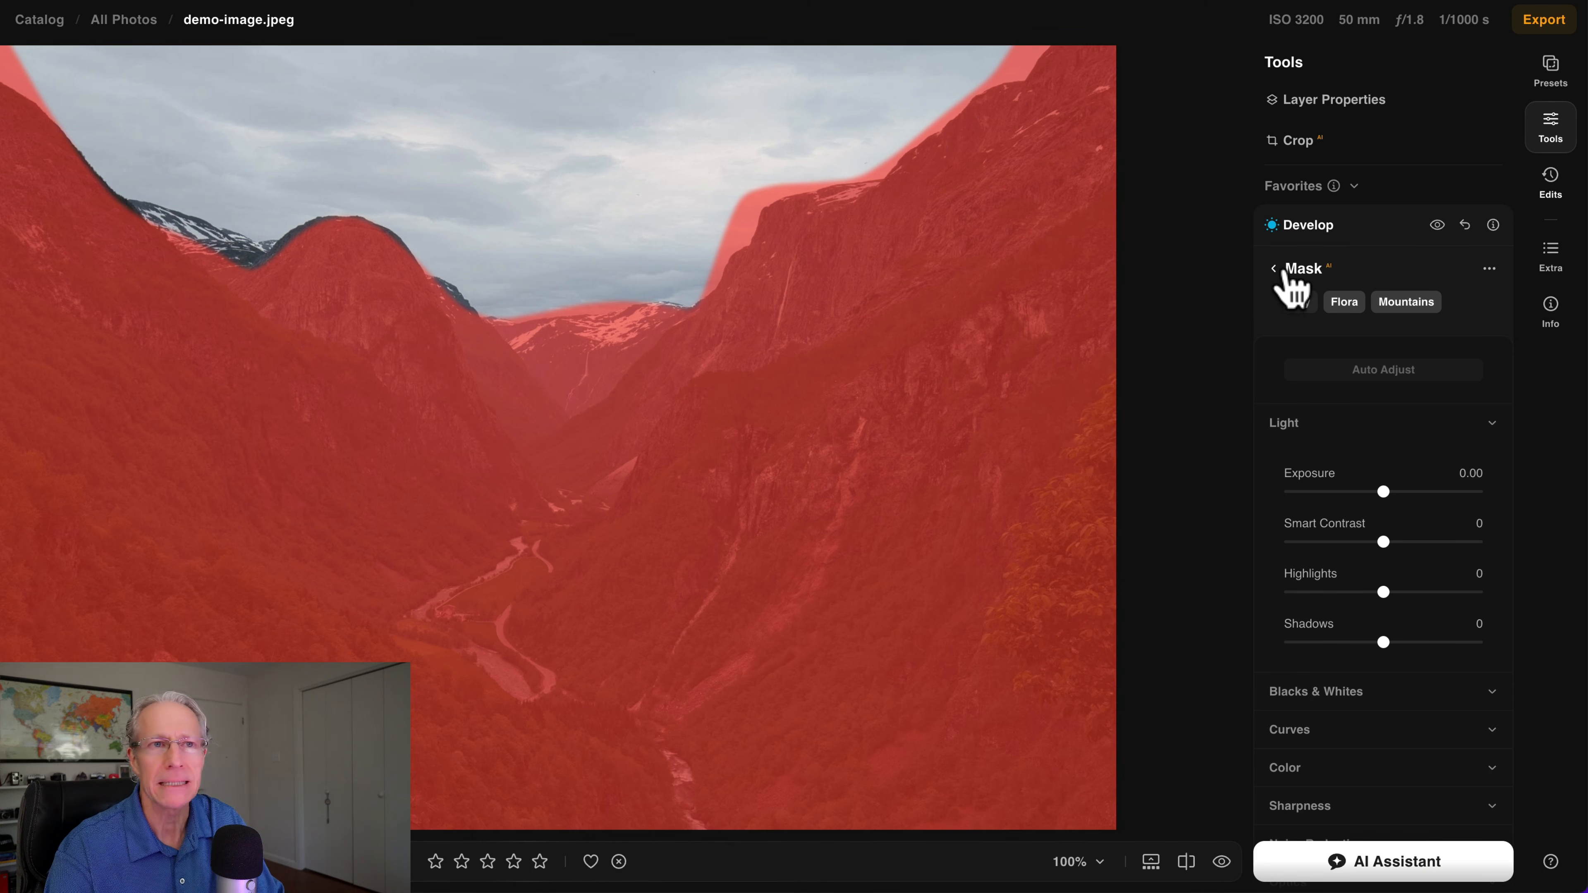
click(1275, 270)
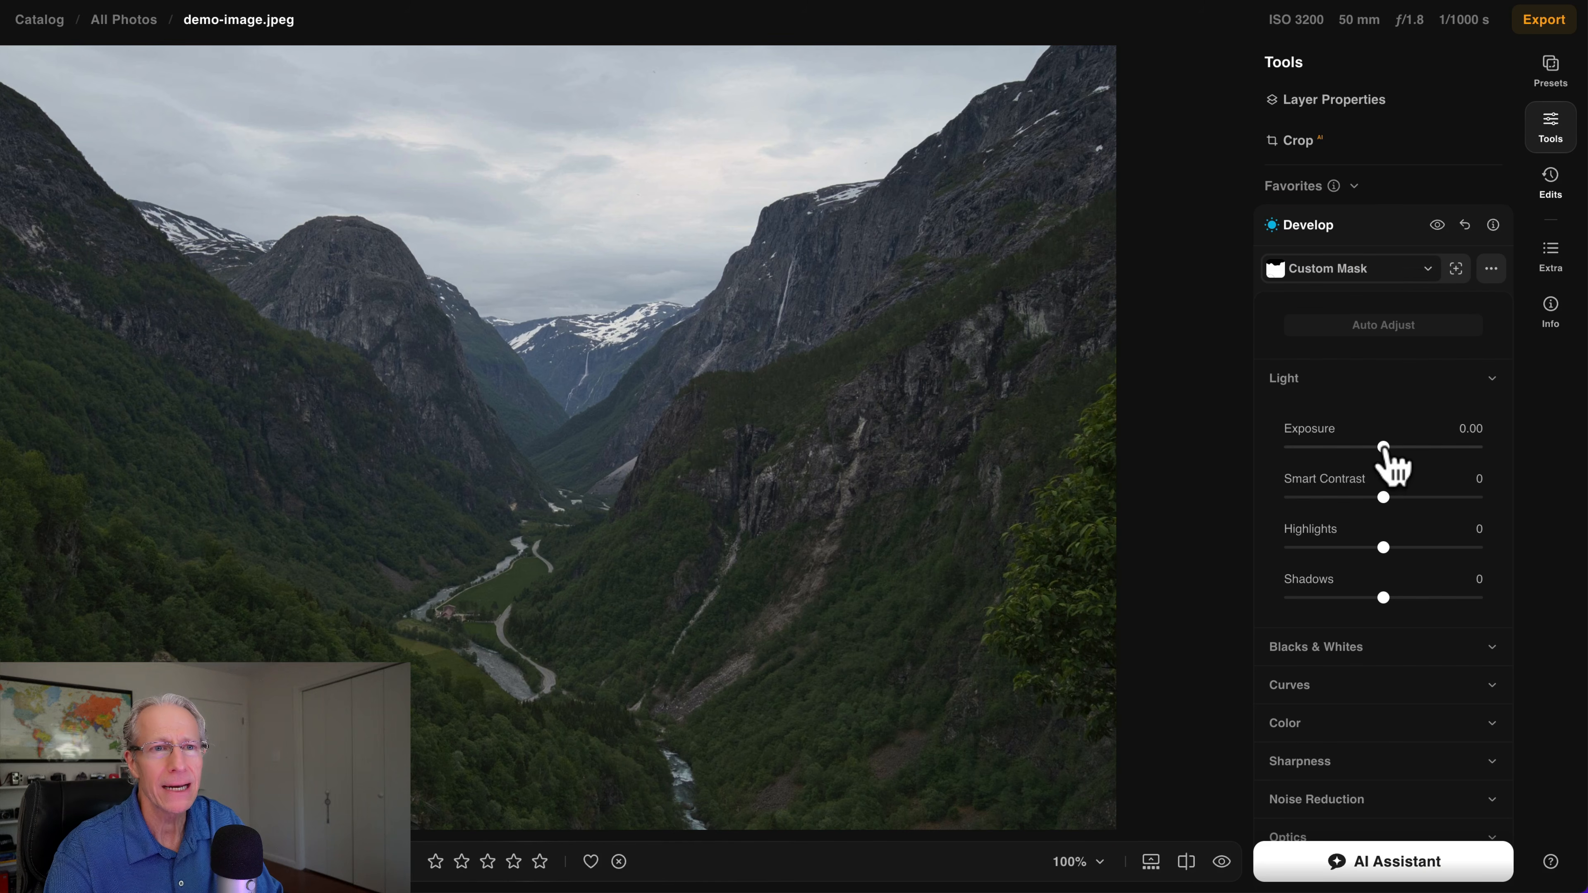
Set the exposure of the masked flora and mountains to 1.24.
drag(1382, 446, 1393, 447)
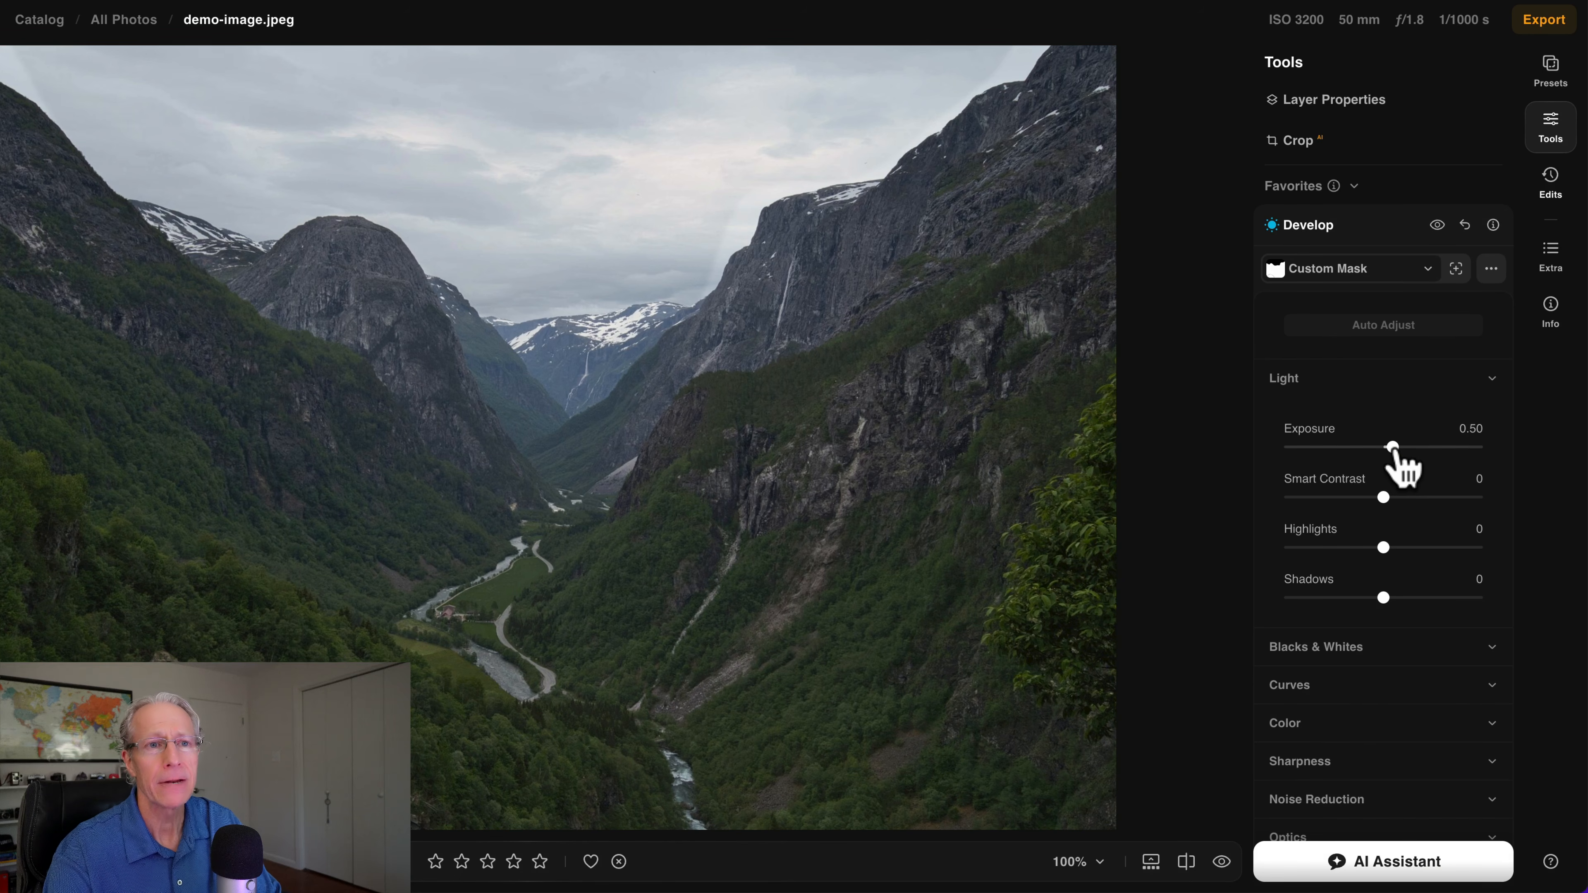
drag(1394, 447, 1406, 447)
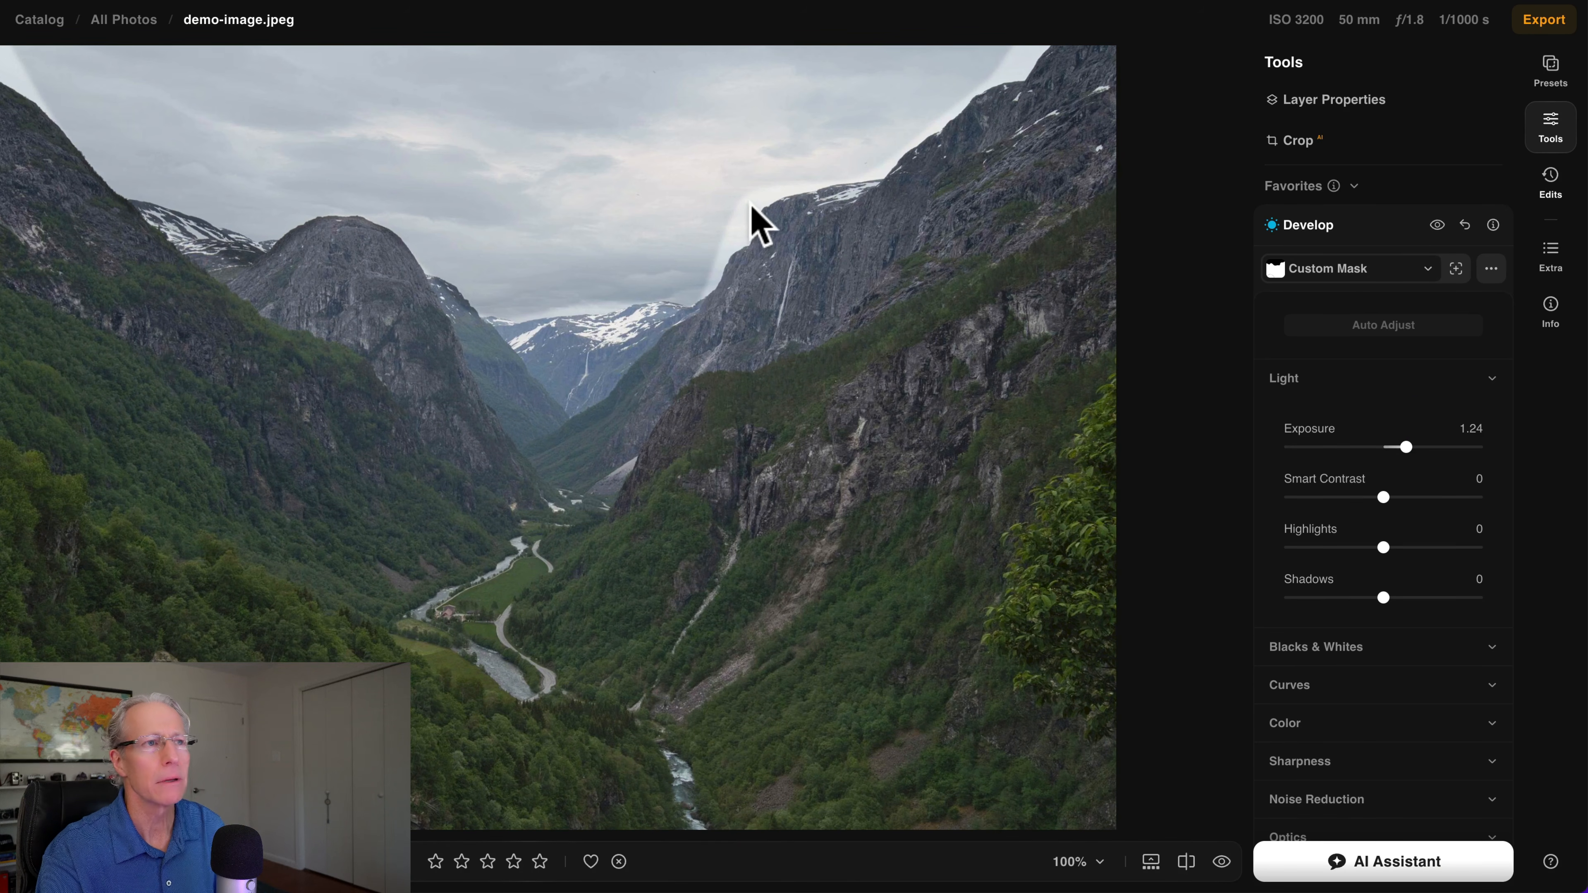
Subtract the sky from the flora and mountains mask using an AI mask.
click(1455, 268)
mouse_move(1489, 328)
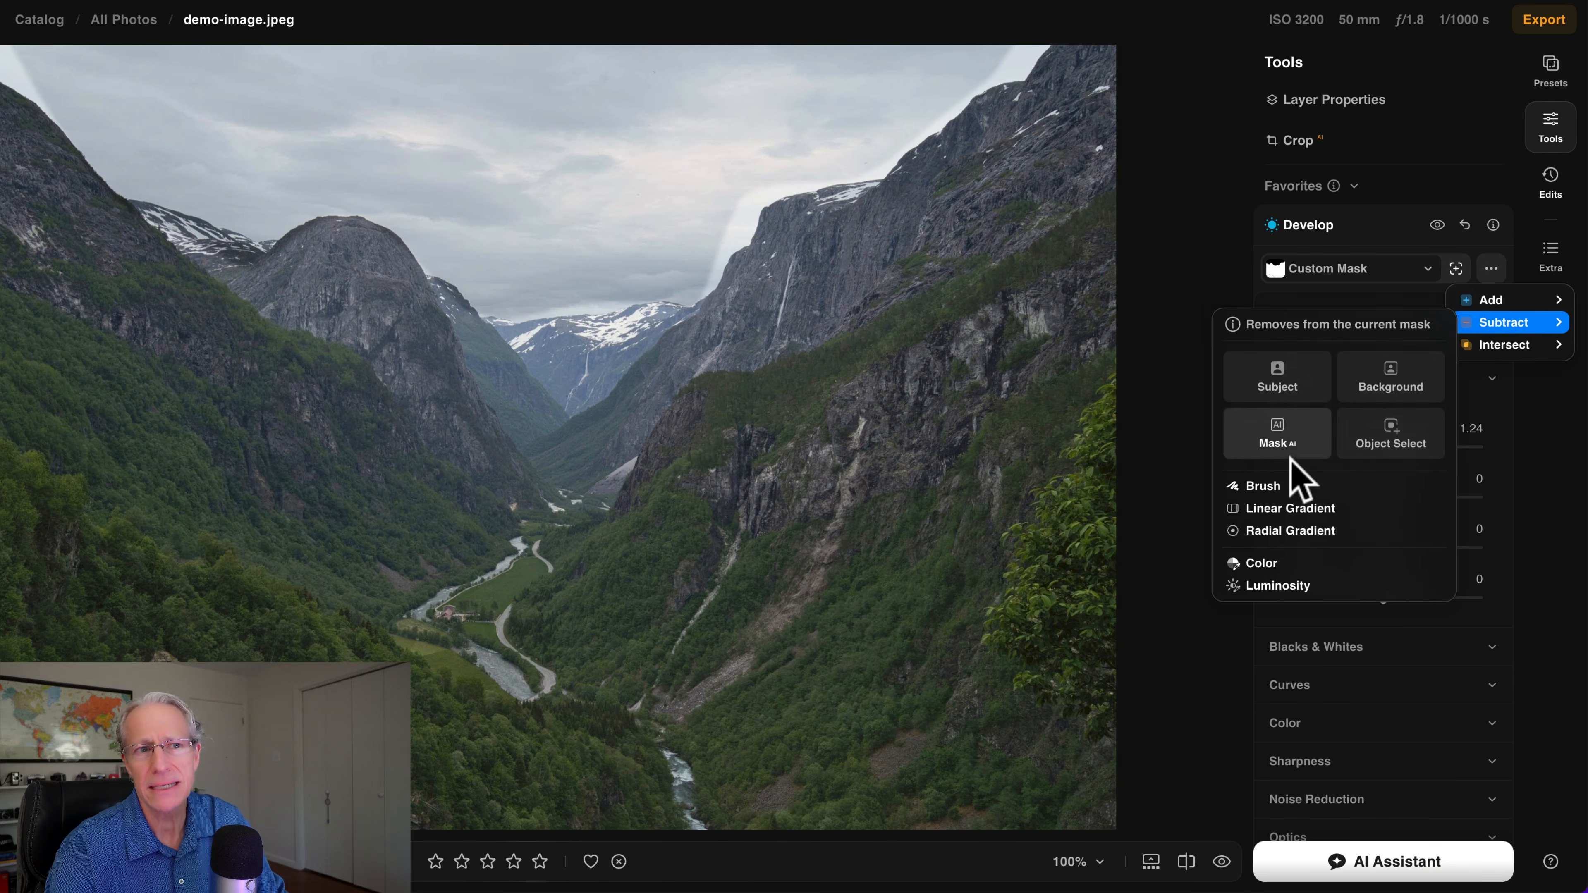
click(1285, 441)
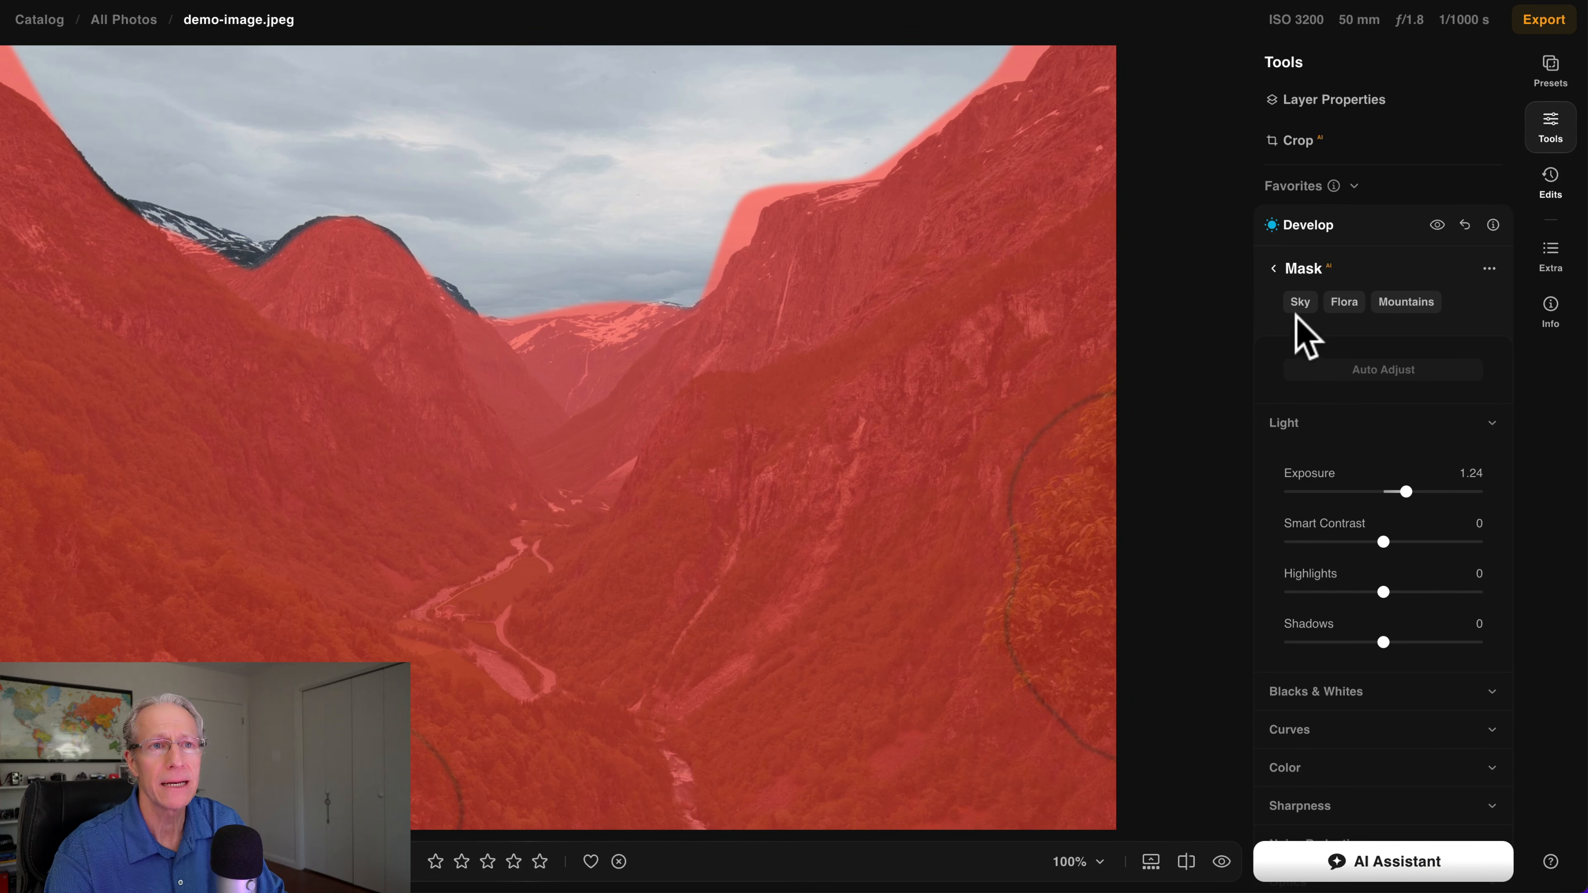
click(1300, 302)
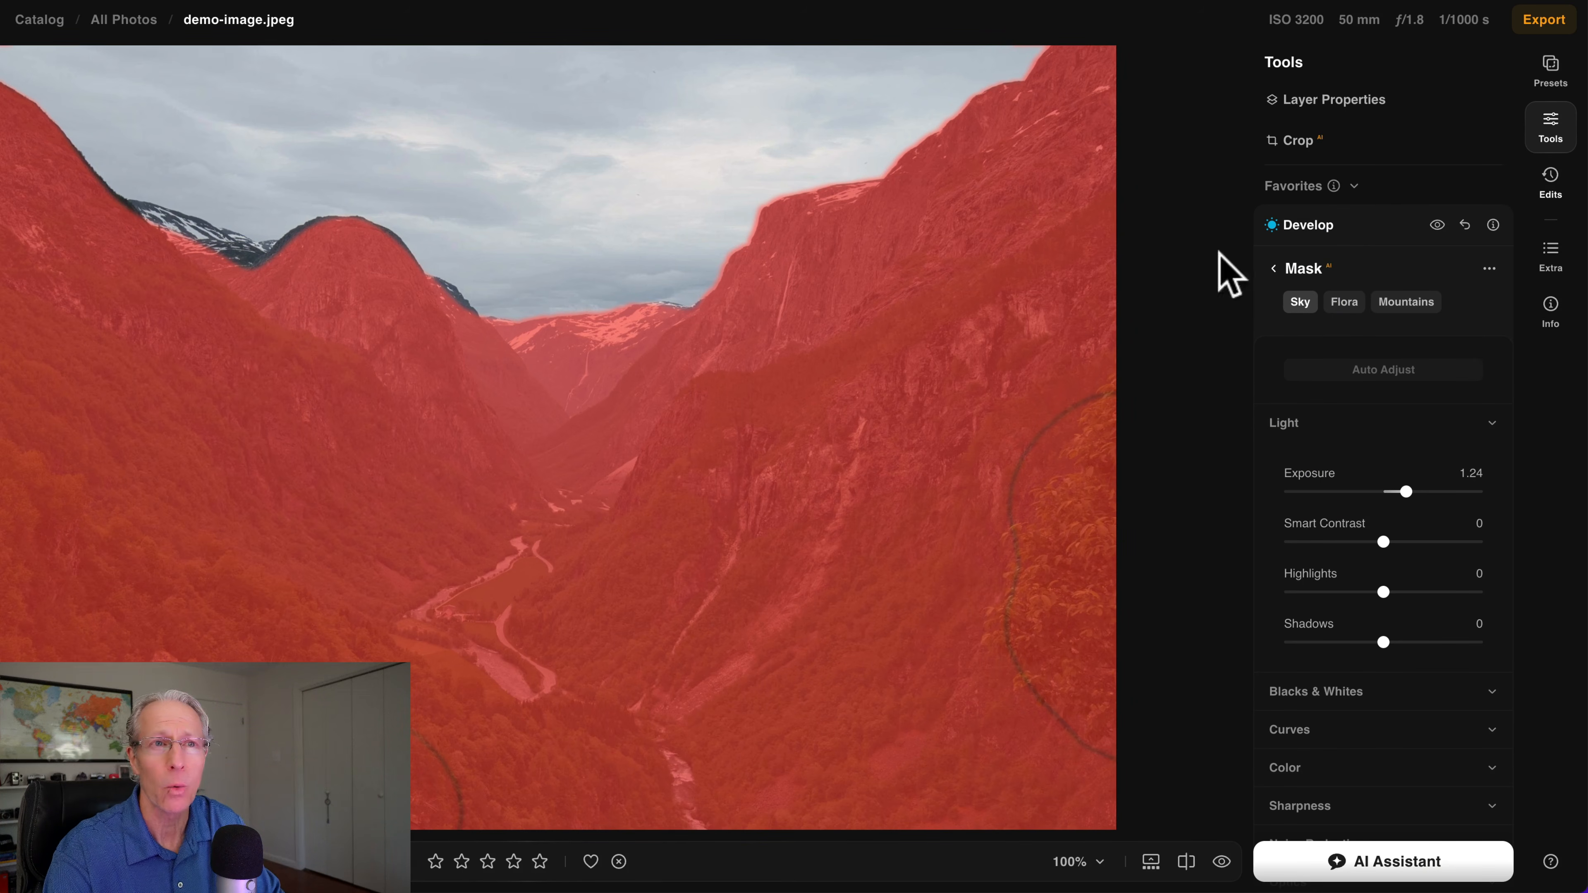
Finish the sky subtraction and compare the photo with and without this Develop edit.
click(1275, 273)
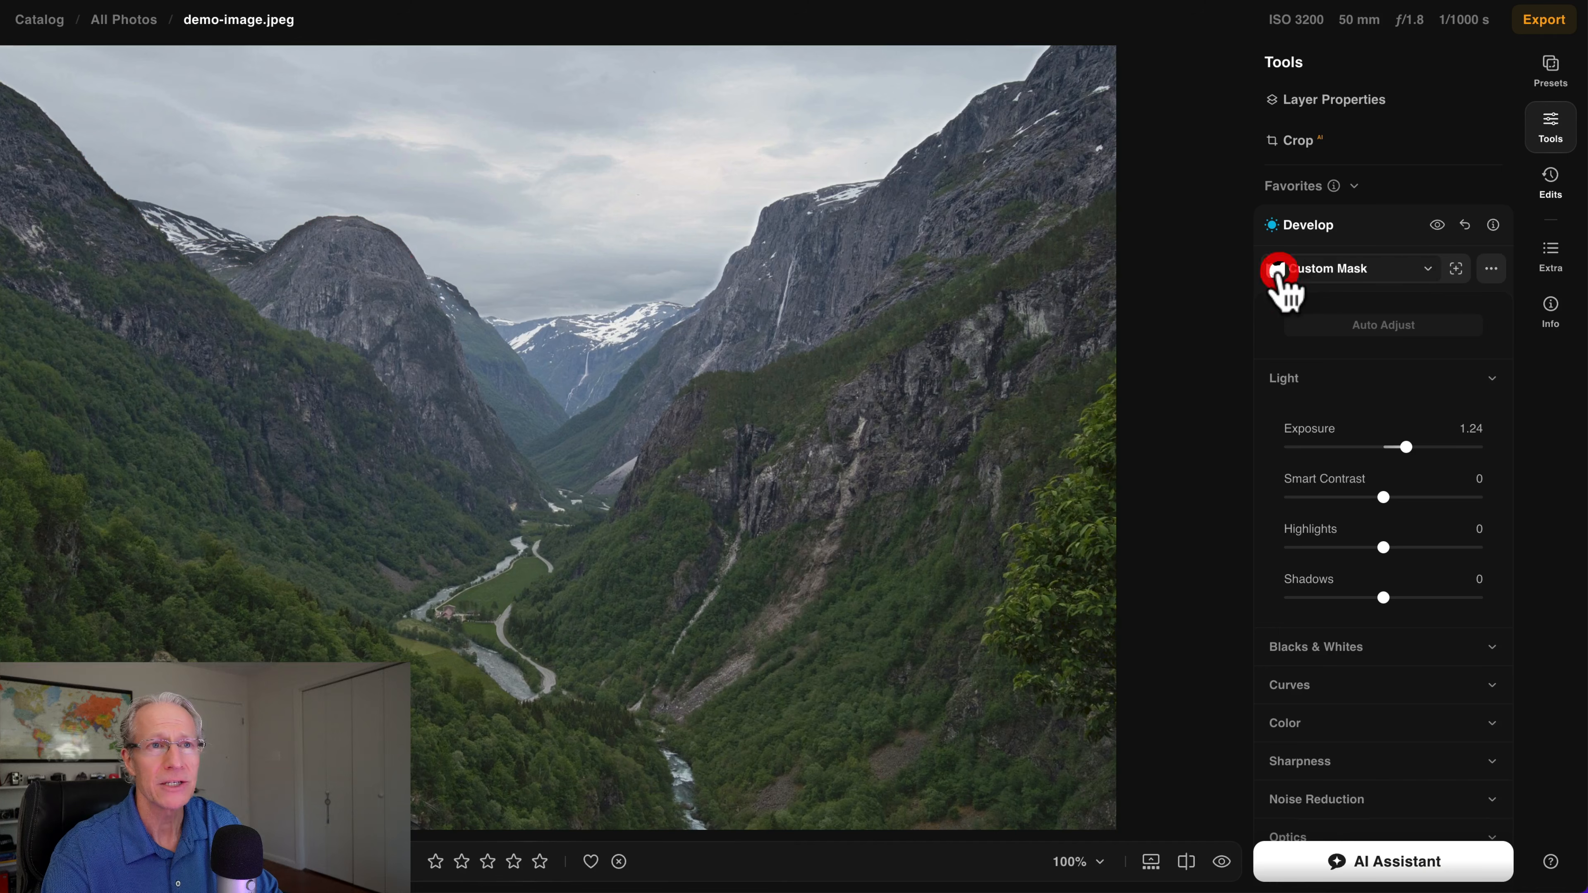
click(1437, 226)
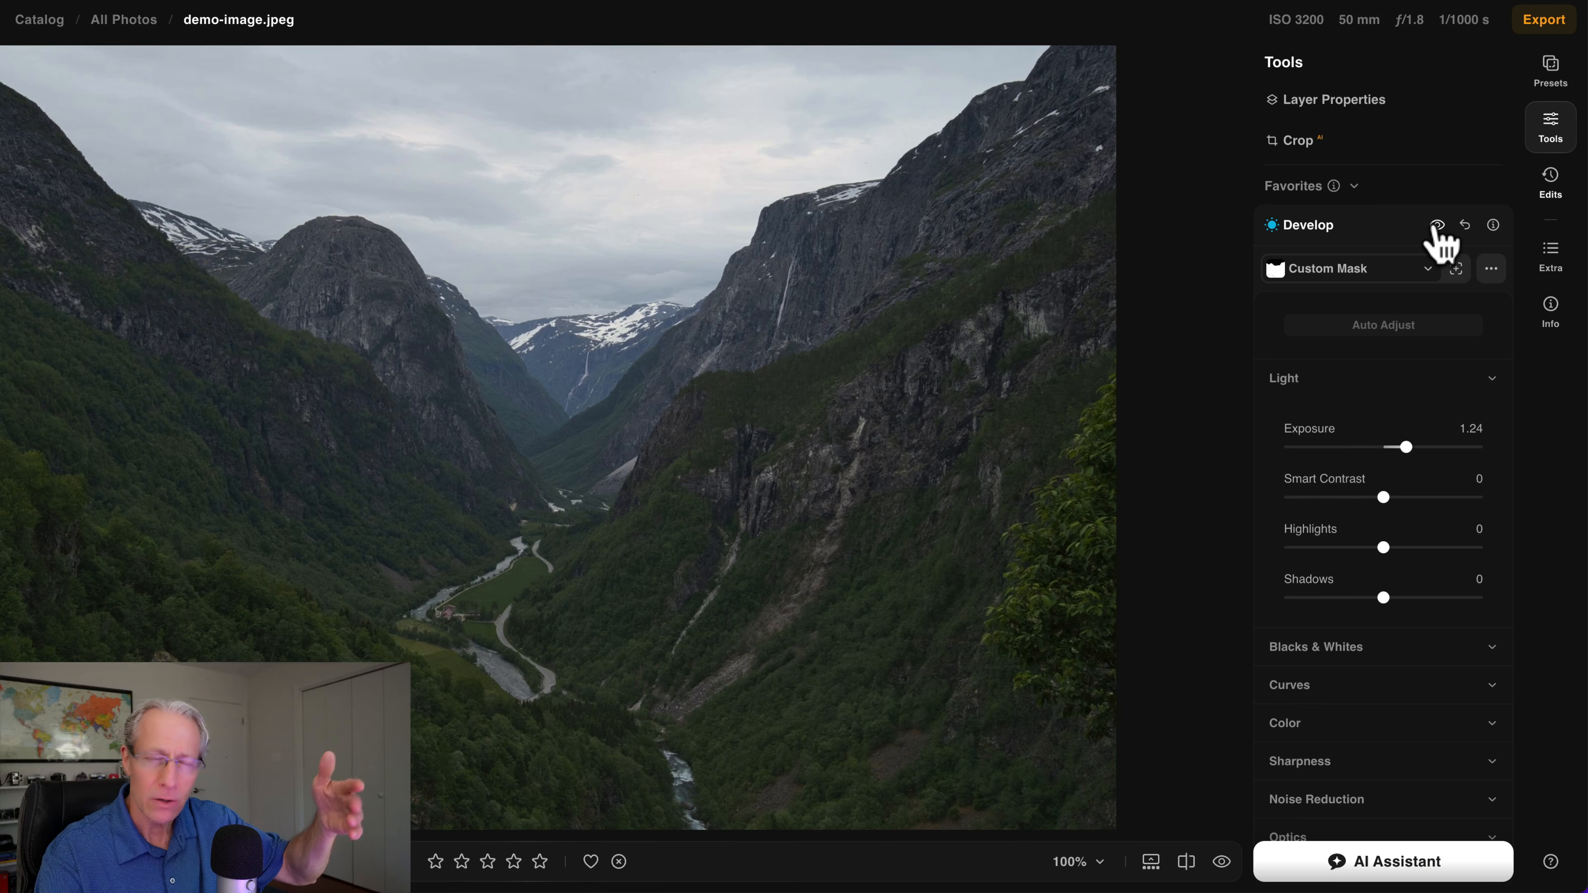
click(1437, 226)
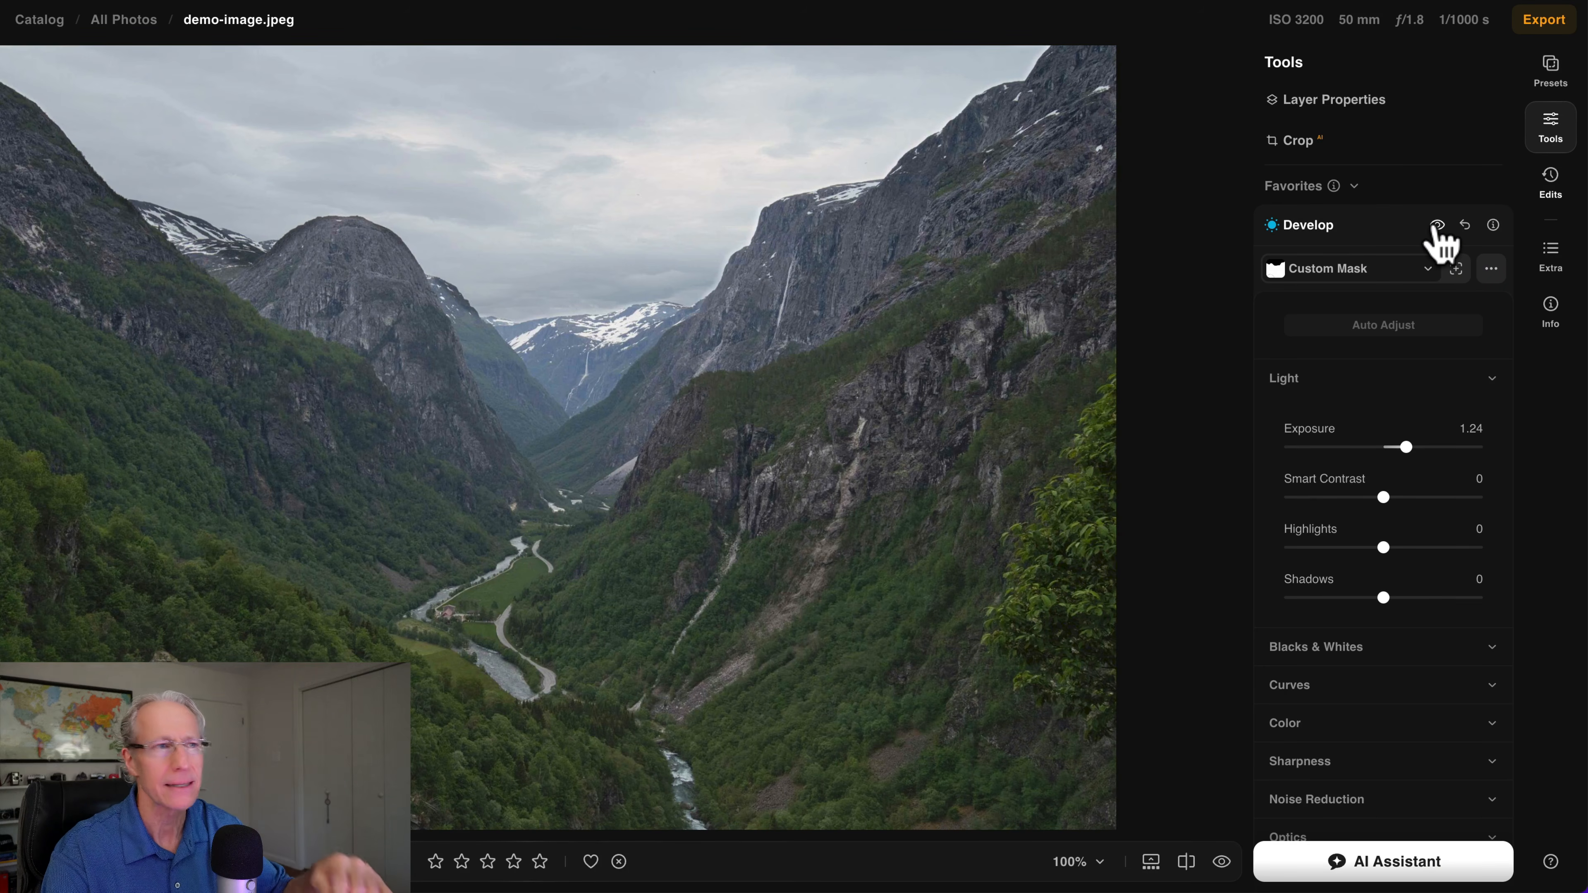
click(1437, 226)
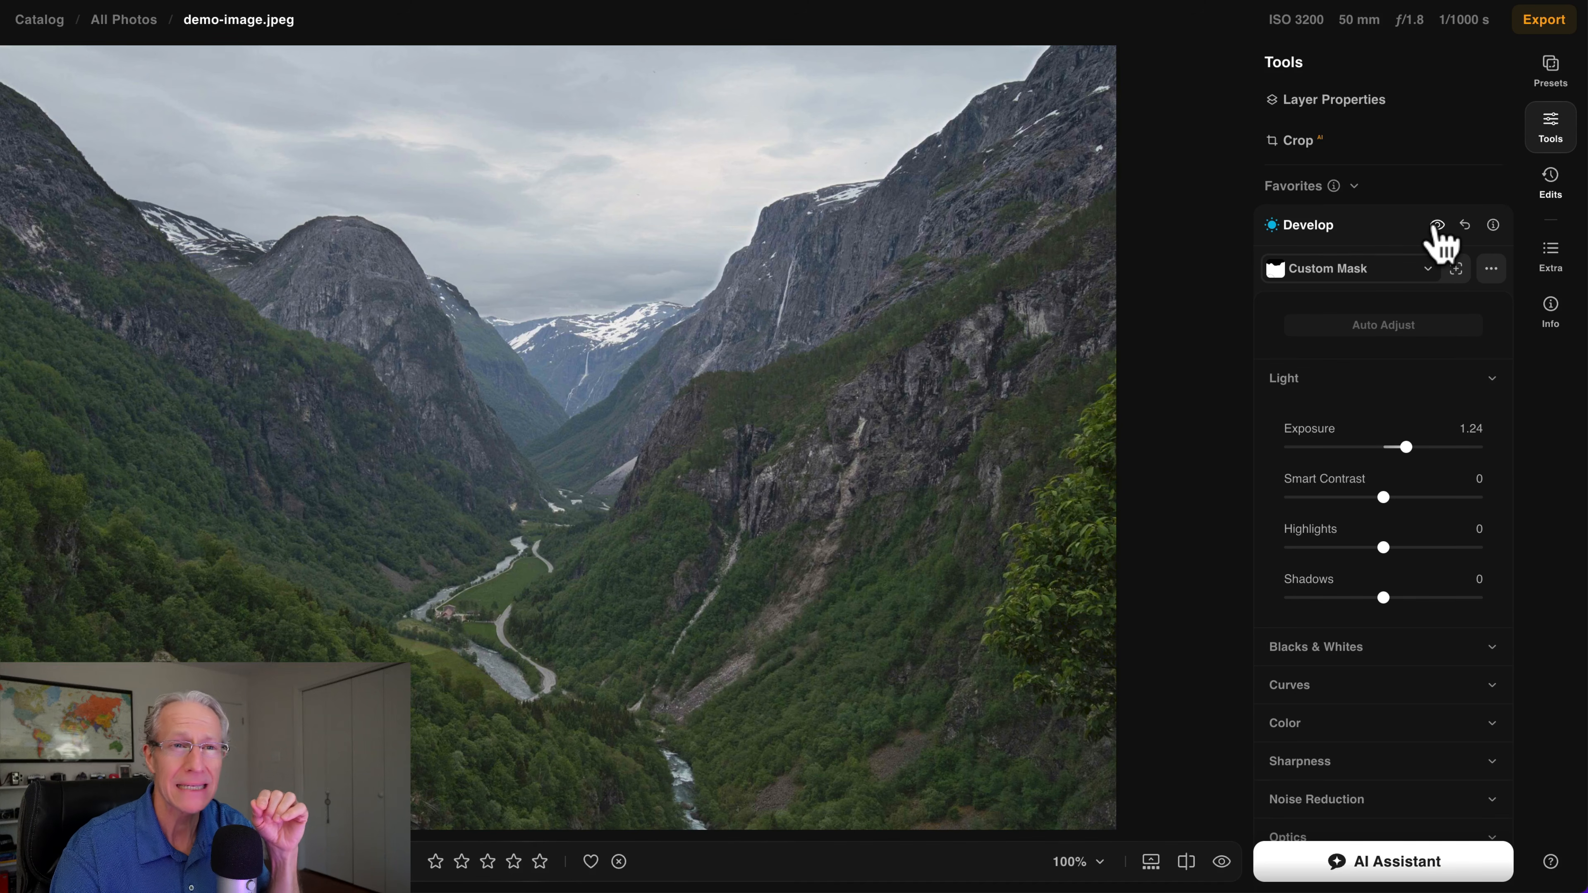
Review the options for subtracting from the custom mask and close this Develop edit.
click(1454, 269)
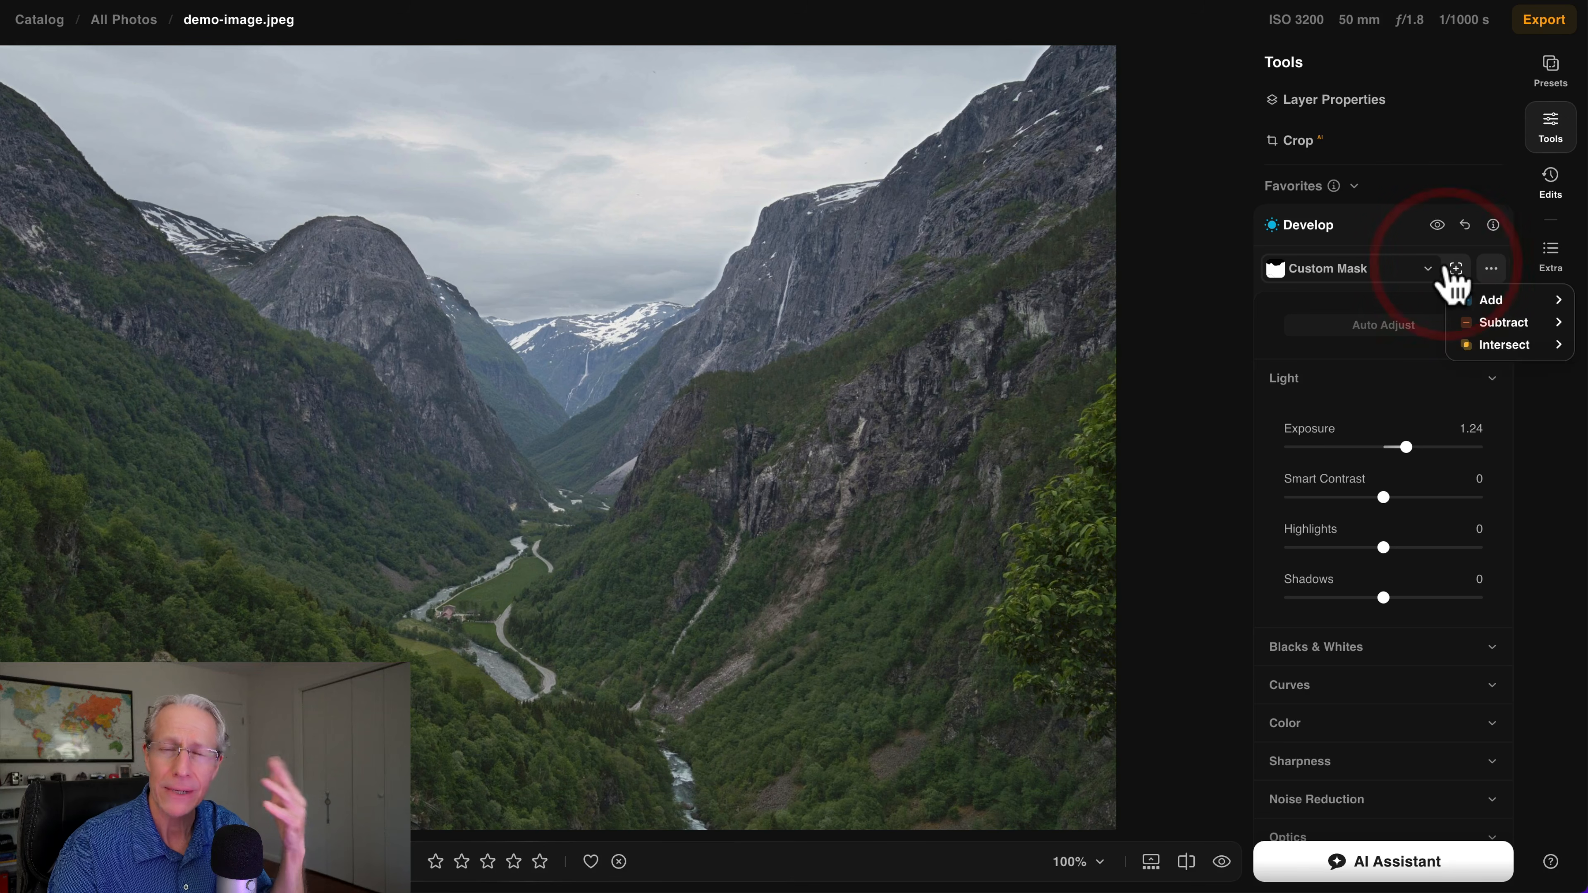
mouse_move(1482, 338)
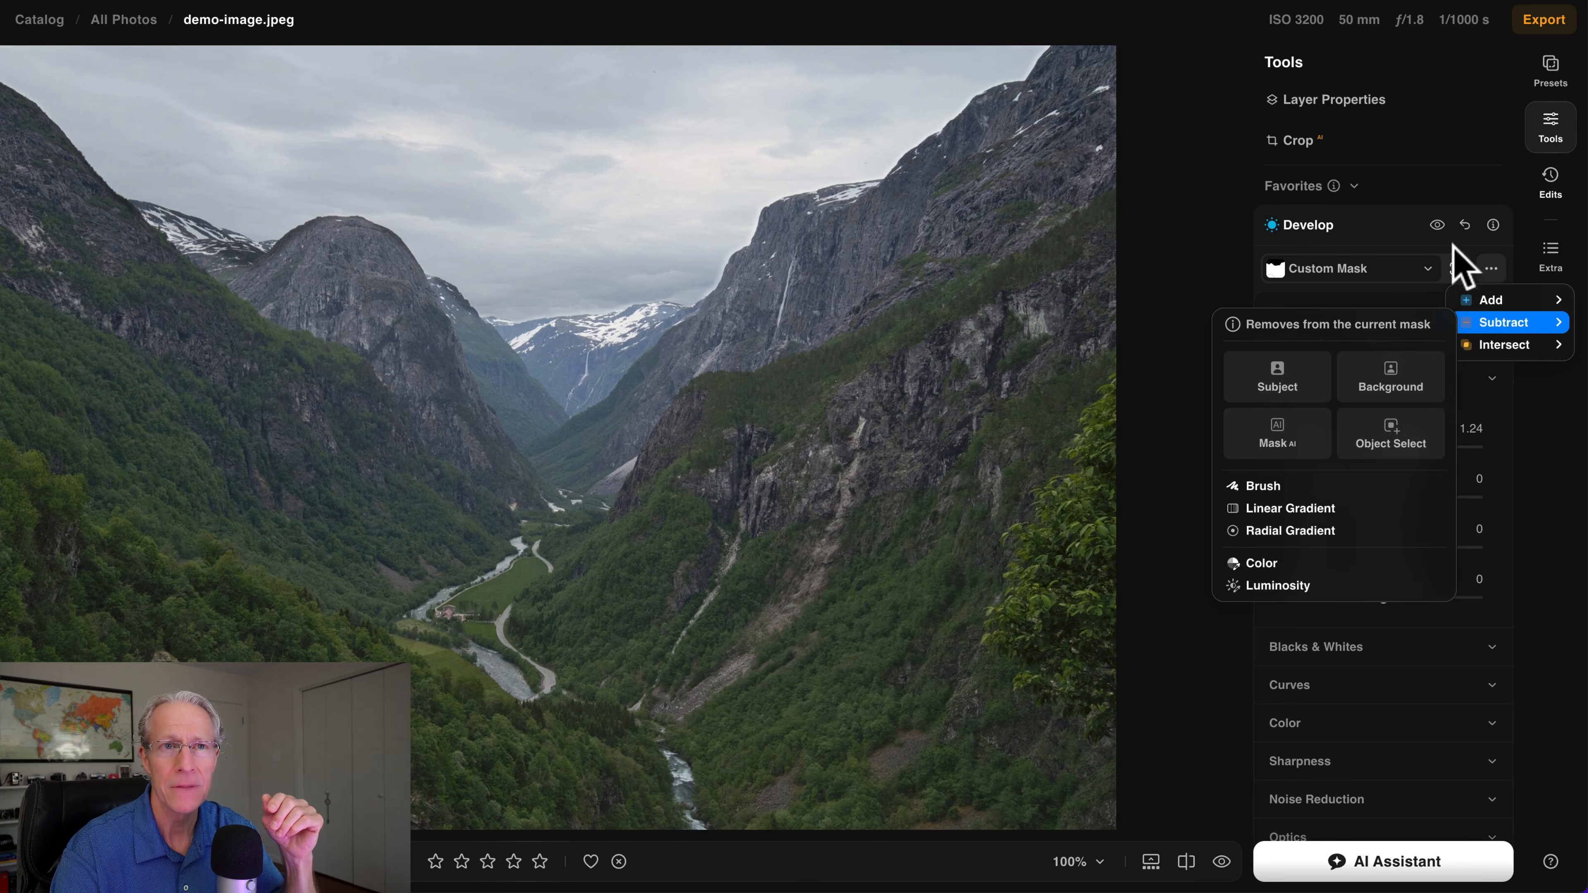
click(1400, 237)
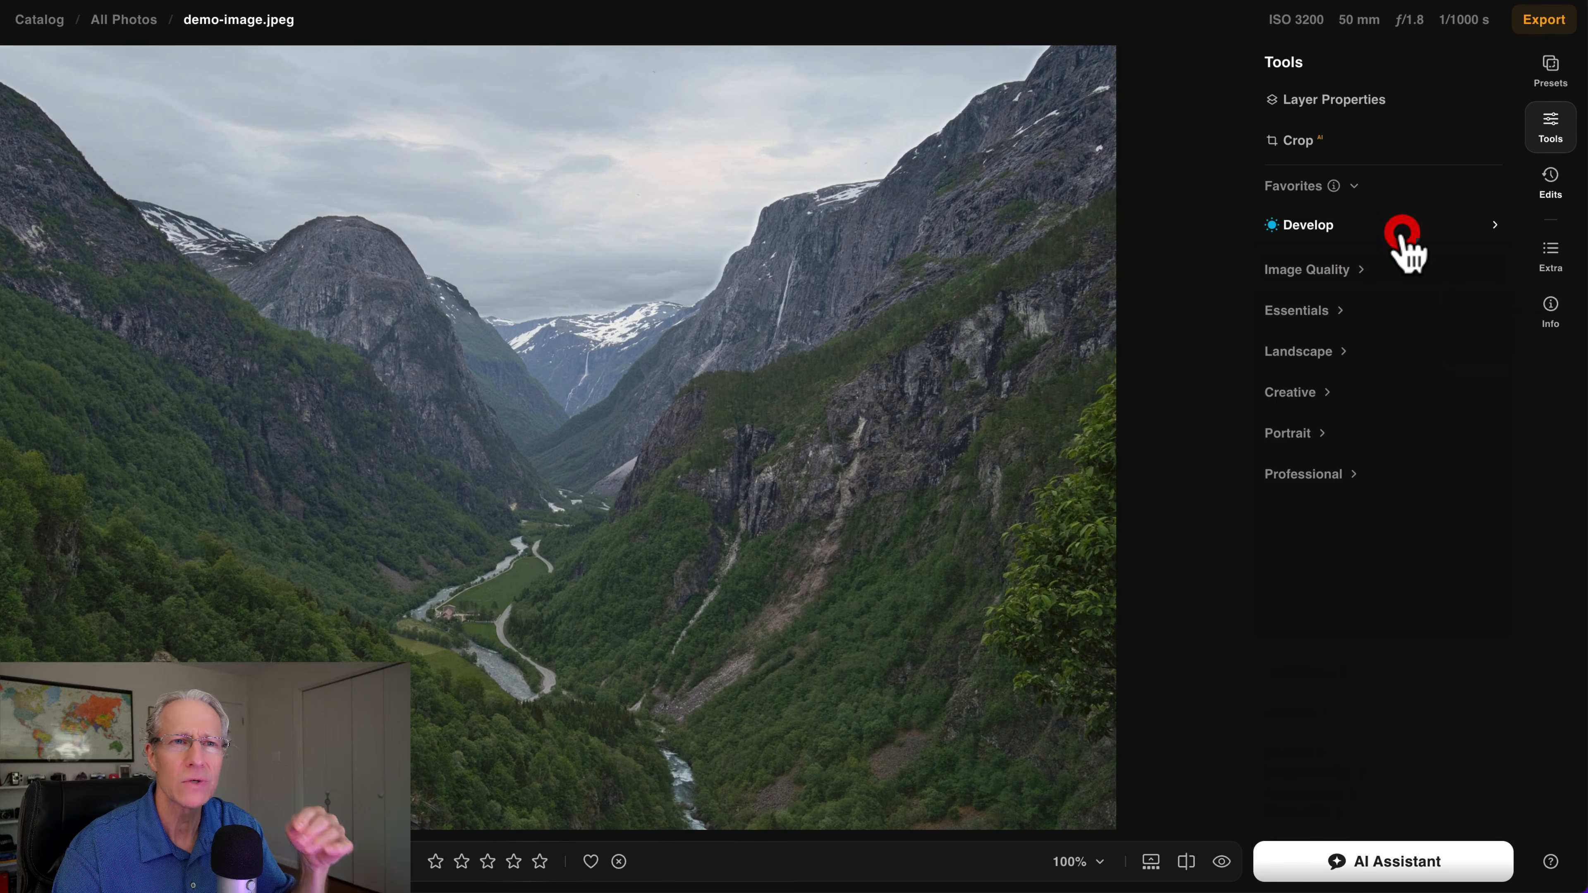